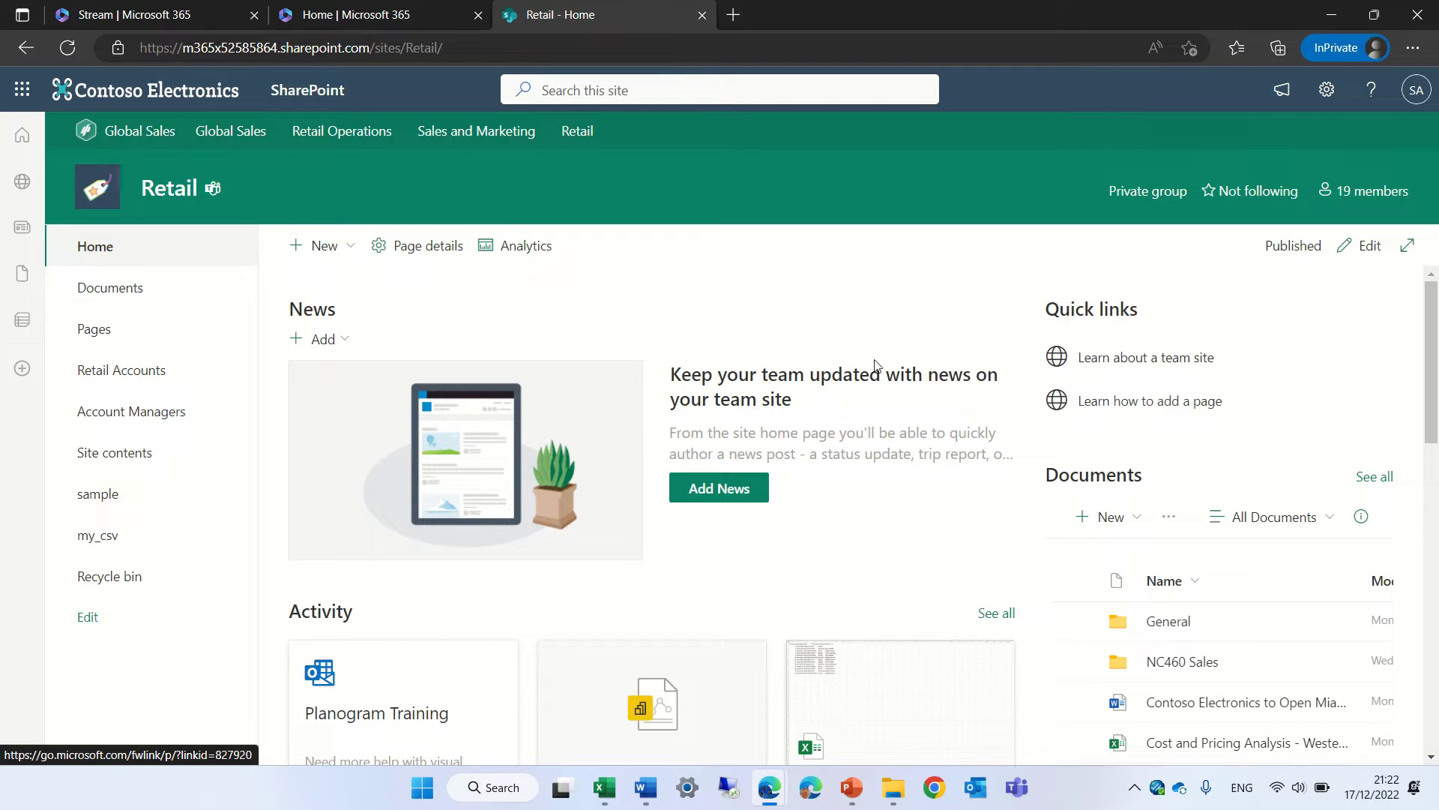
Step: From + New on the Retail site home page, choose List to bring up the list creation options
{"action": "left_click", "coordinate": [348, 255]}
{"action": "left_click", "coordinate": [353, 289]}
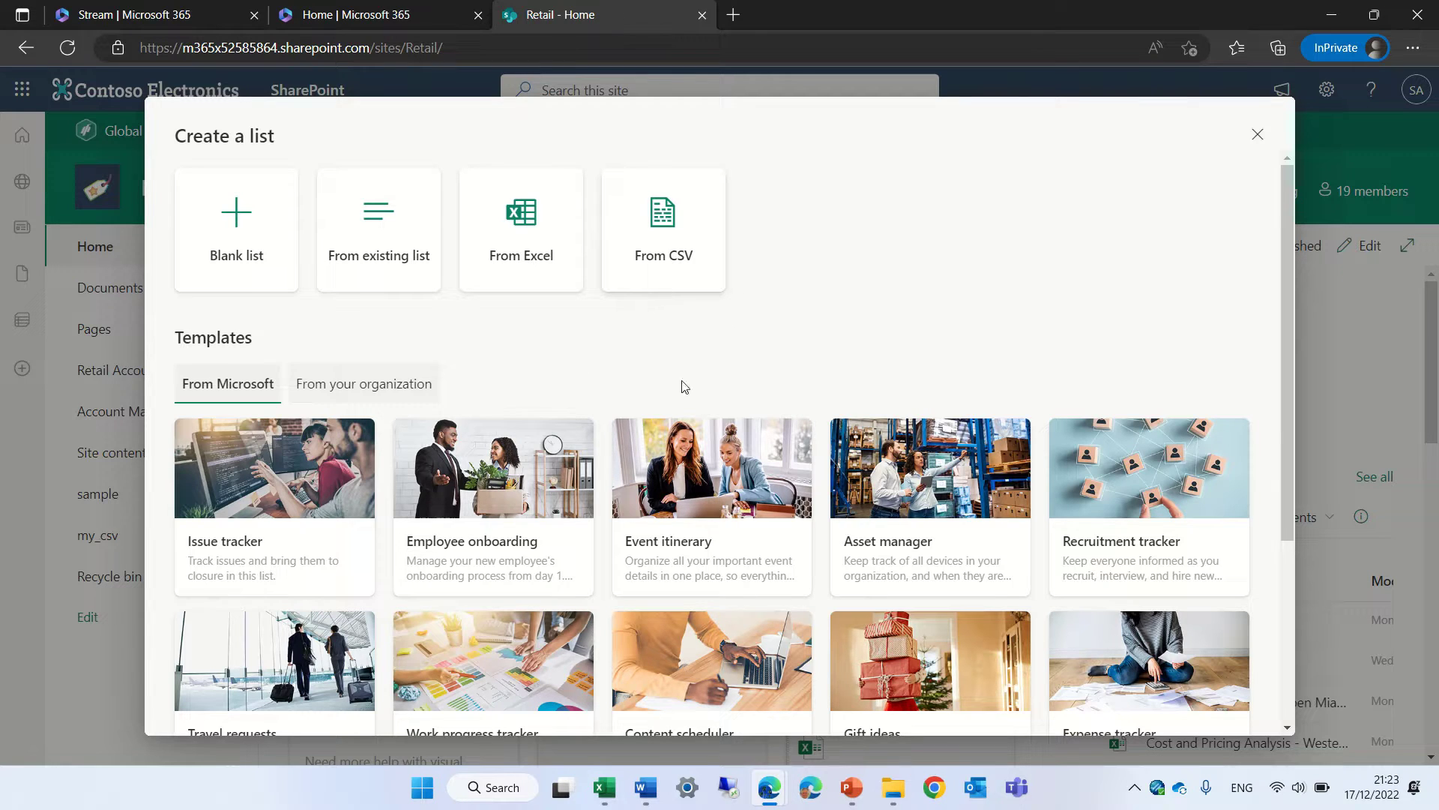
Step: Bring the my_csv workbook forward and select its data from A1 to E16, then deselect
{"action": "left_click", "coordinate": [604, 787]}
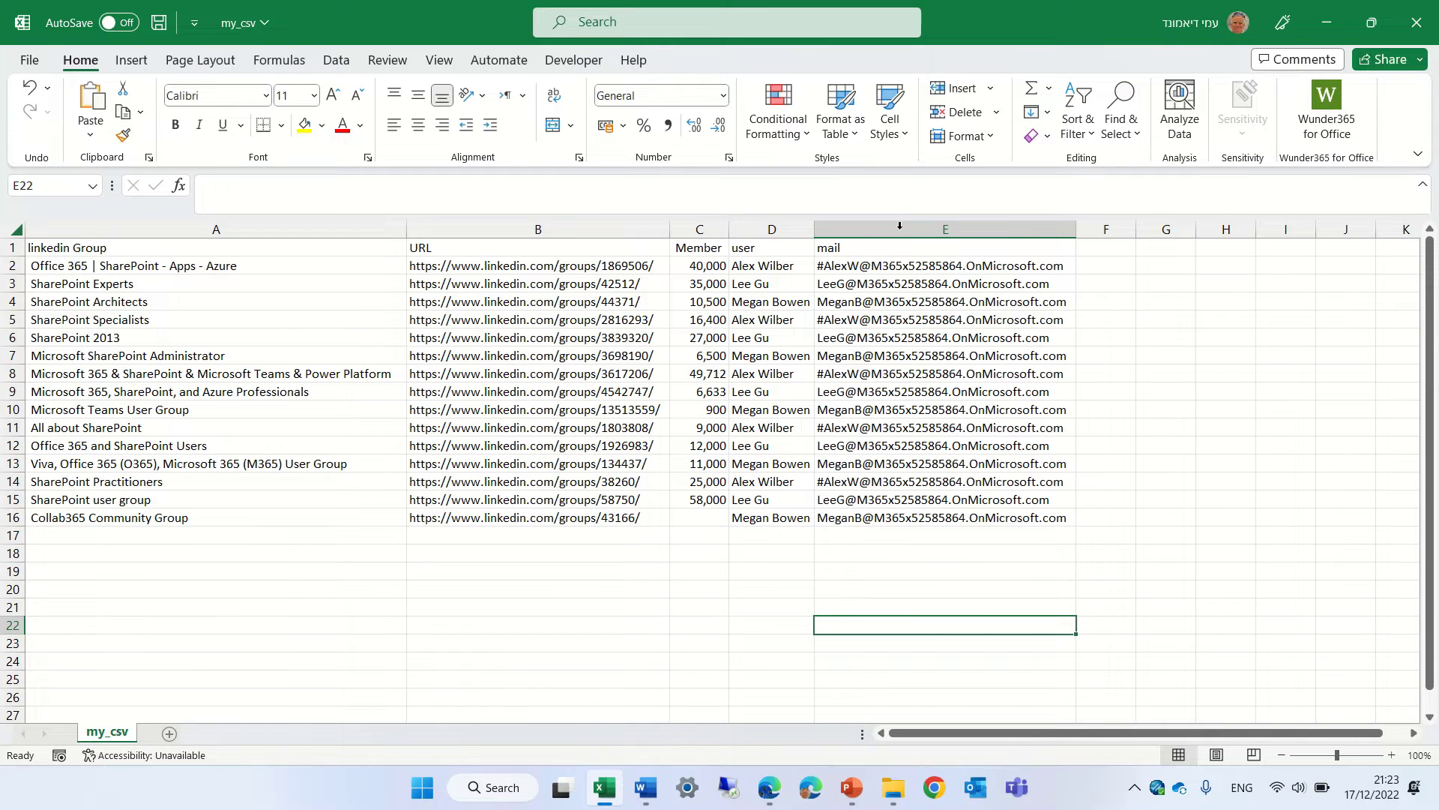
{"action": "left_click_drag", "start_coordinate": [896, 248], "coordinate": [192, 518]}
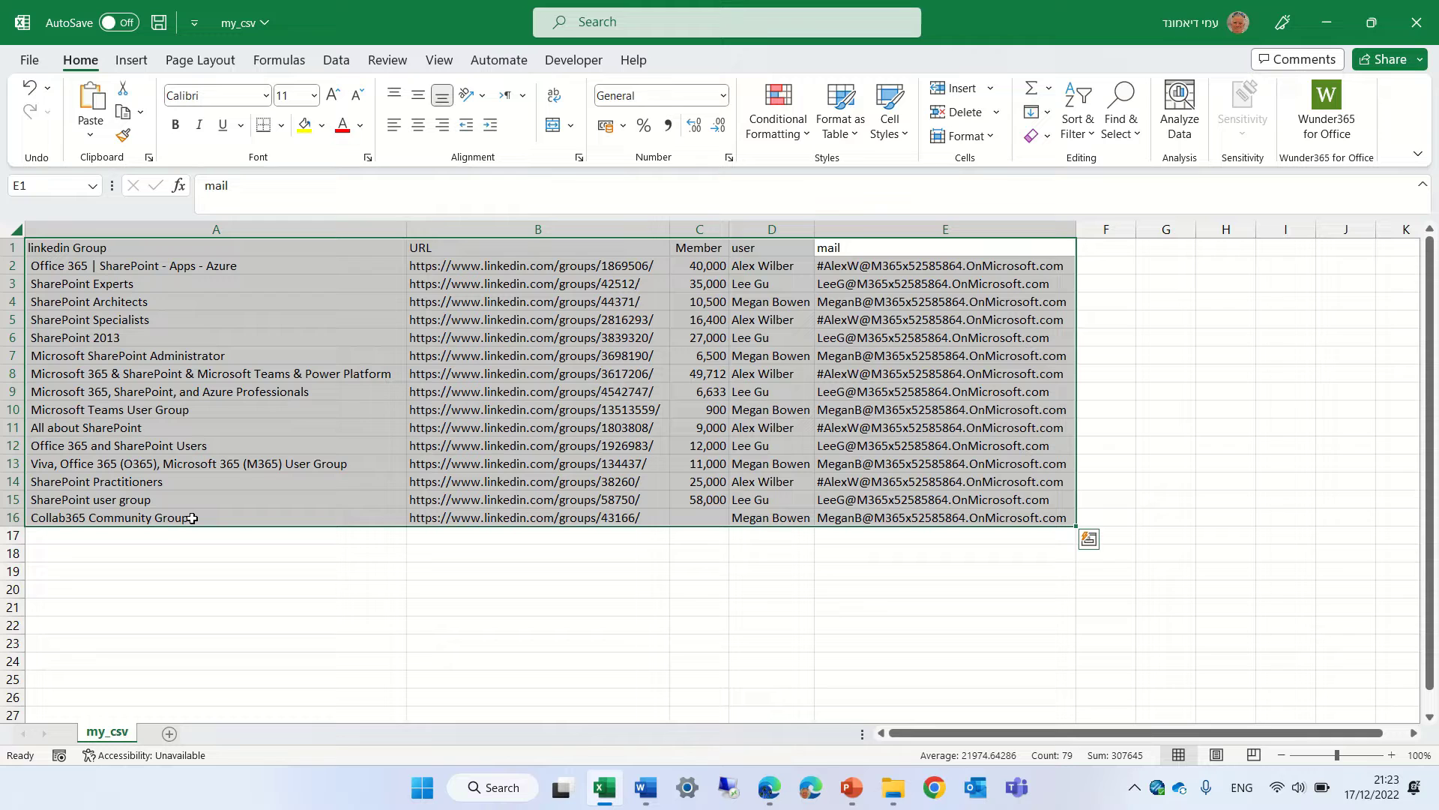
{"action": "left_click", "coordinate": [221, 585]}
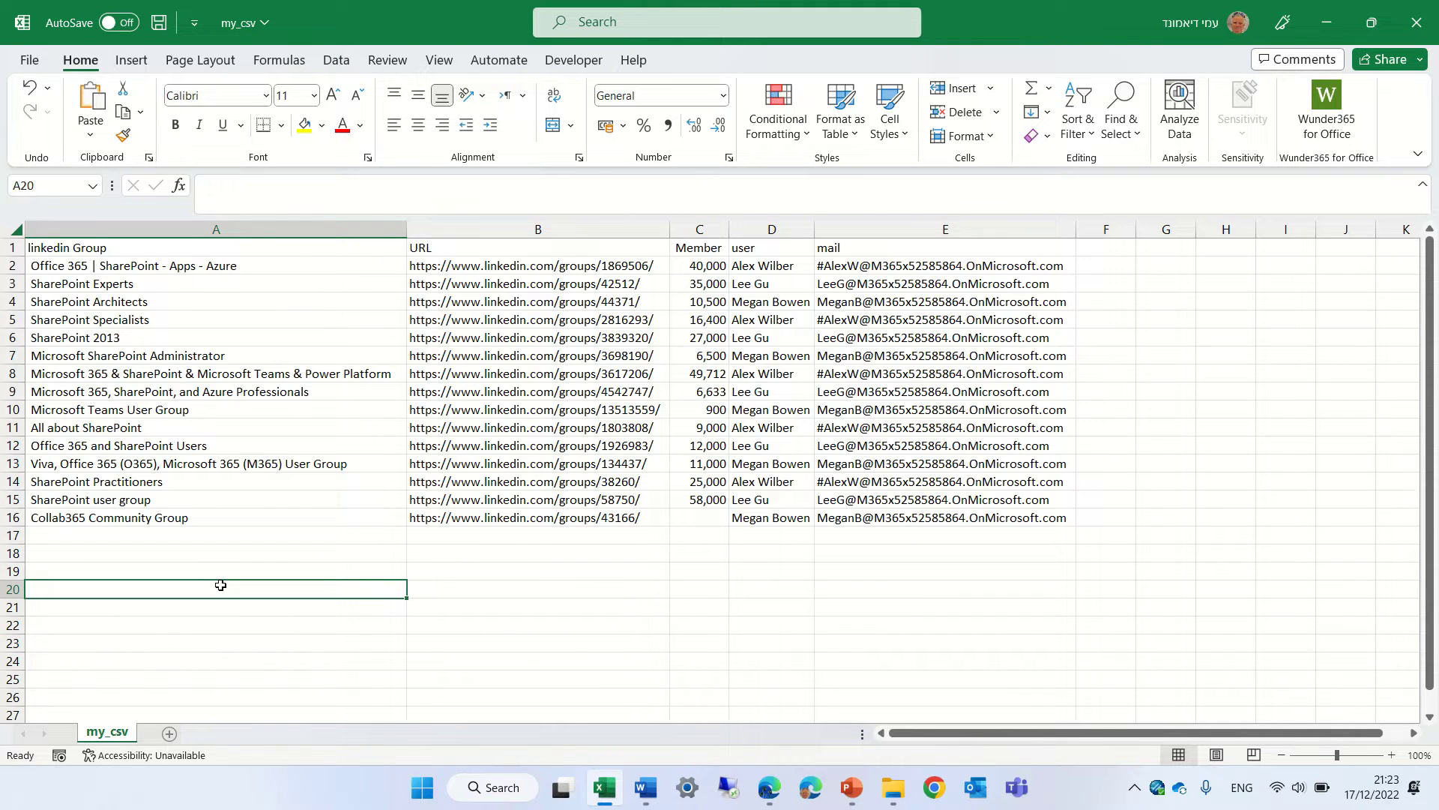
Step: Inspect the linkedin Group, URL, Member, user and mail cells, then minimize Excel
{"action": "left_click", "coordinate": [113, 323]}
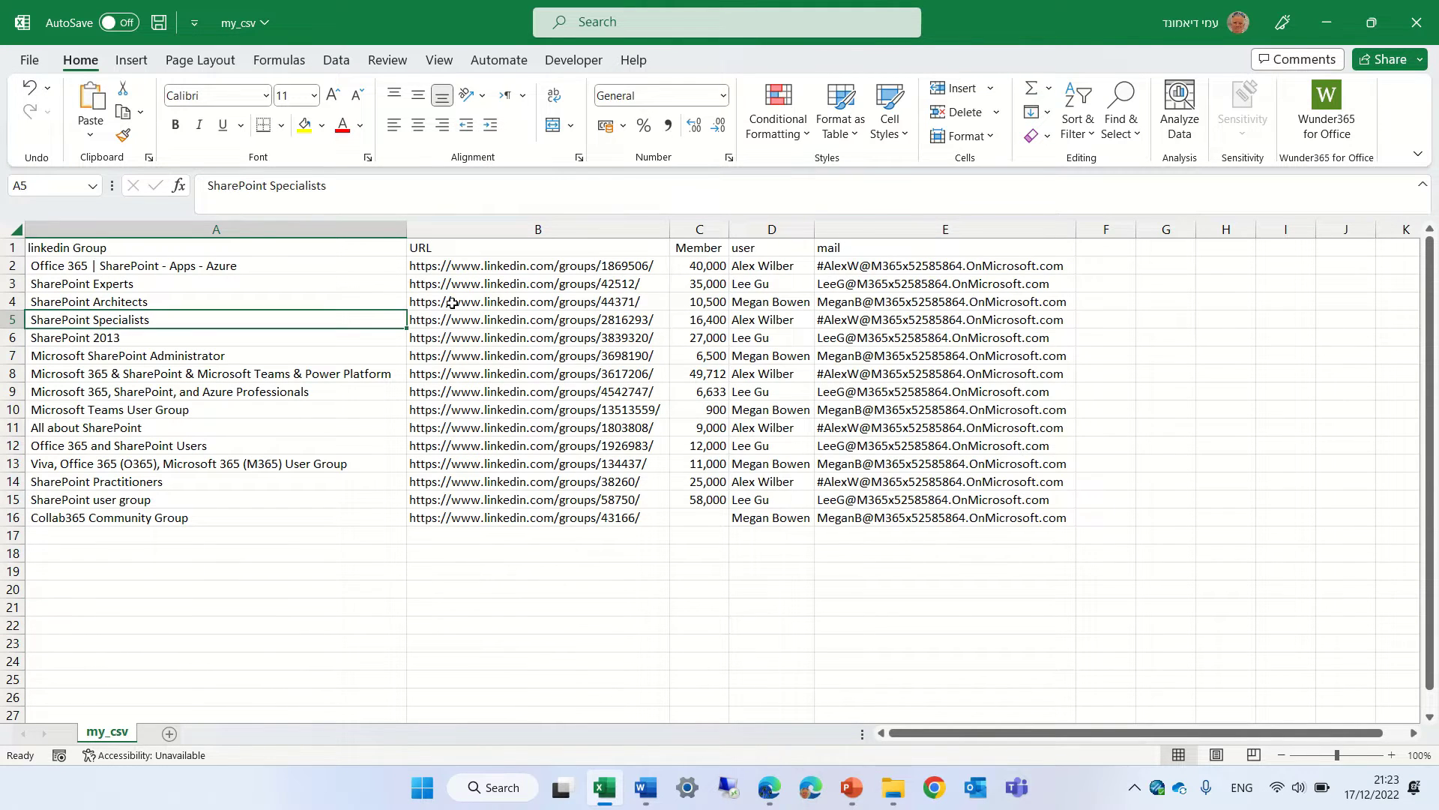
{"action": "left_click", "coordinate": [479, 304]}
{"action": "left_click", "coordinate": [704, 304]}
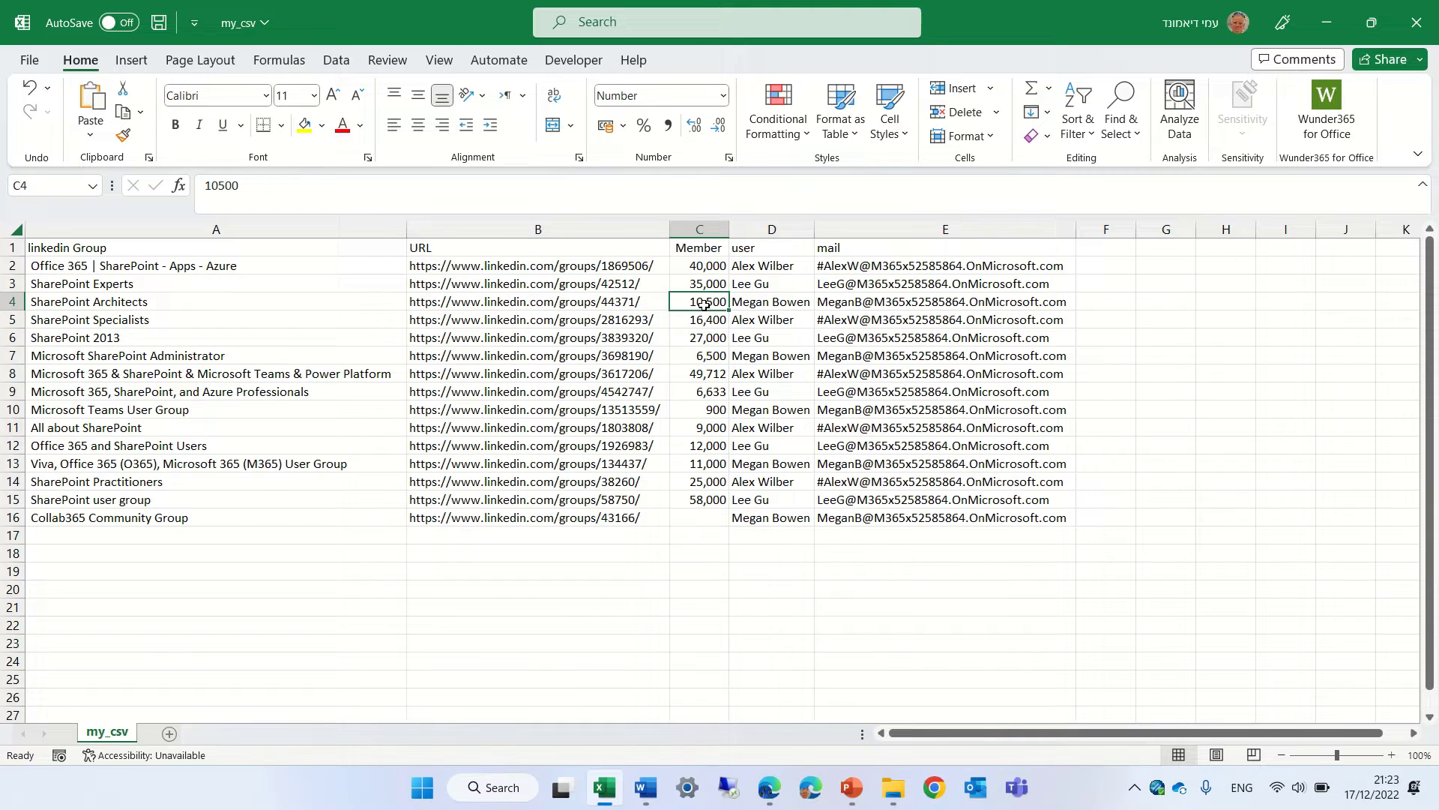
{"action": "left_click", "coordinate": [773, 291]}
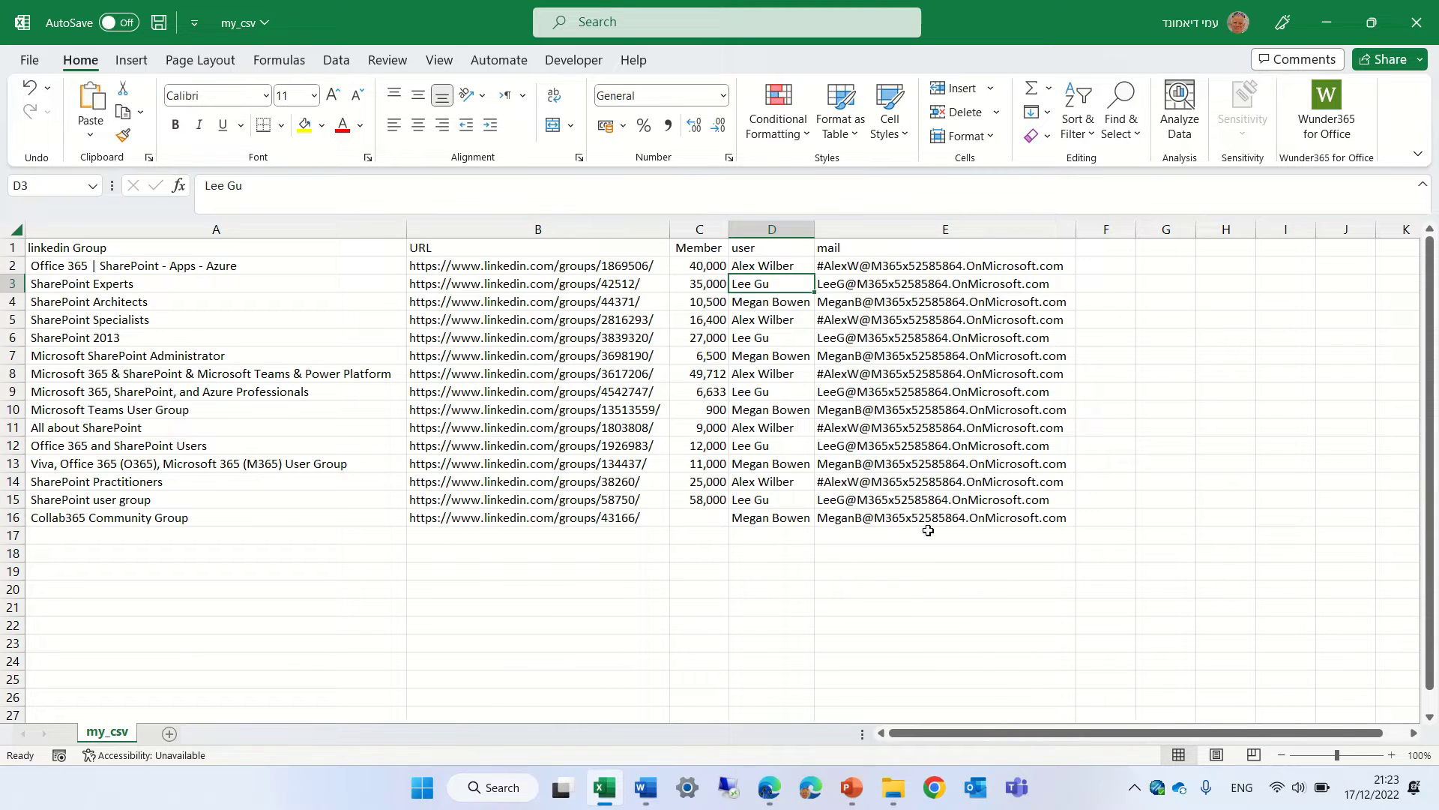
{"action": "left_click", "coordinate": [965, 351]}
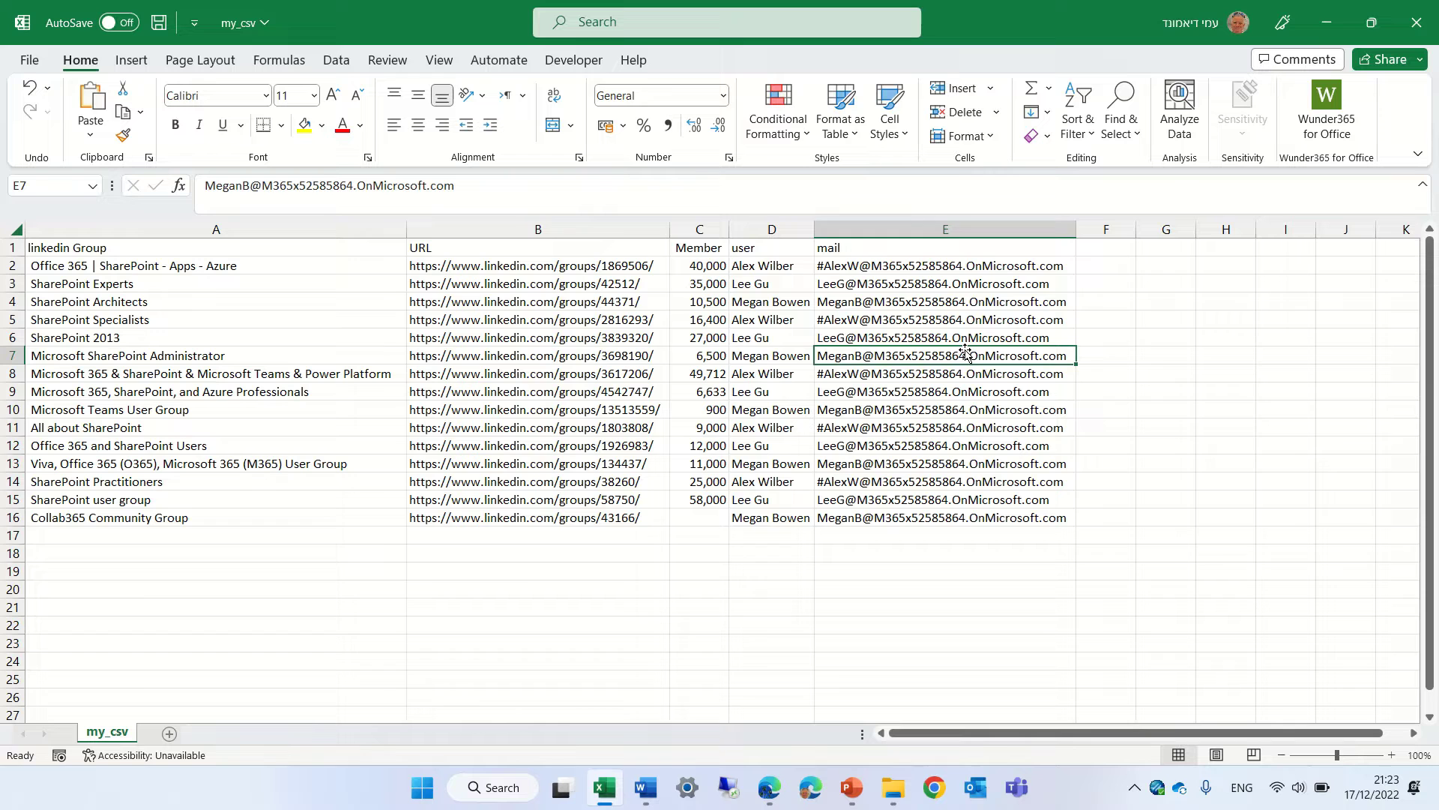
{"action": "left_click", "coordinate": [1324, 31]}
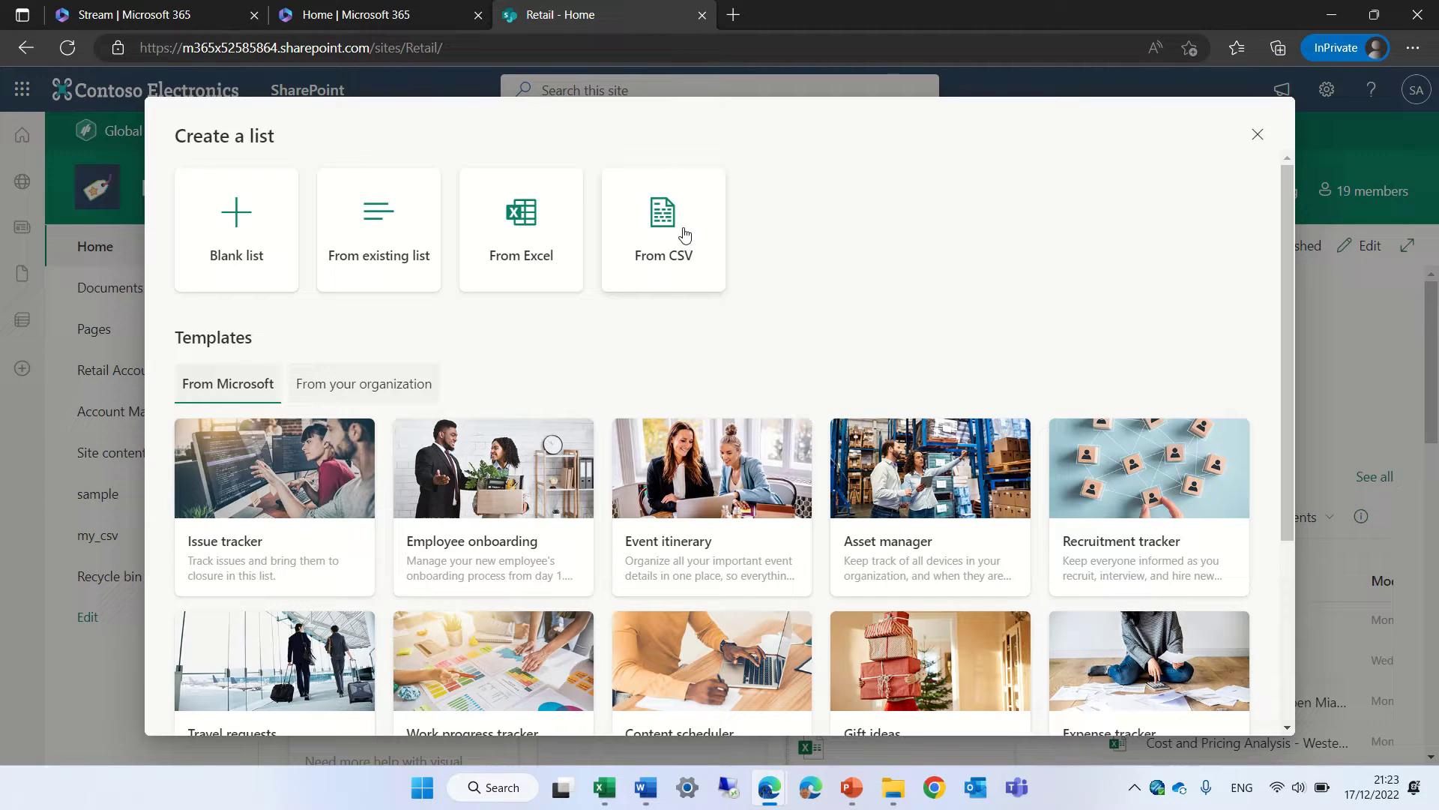
Step: Start a From CSV list, cancel the file picker, and return to the my_csv workbook
{"action": "left_click", "coordinate": [673, 267]}
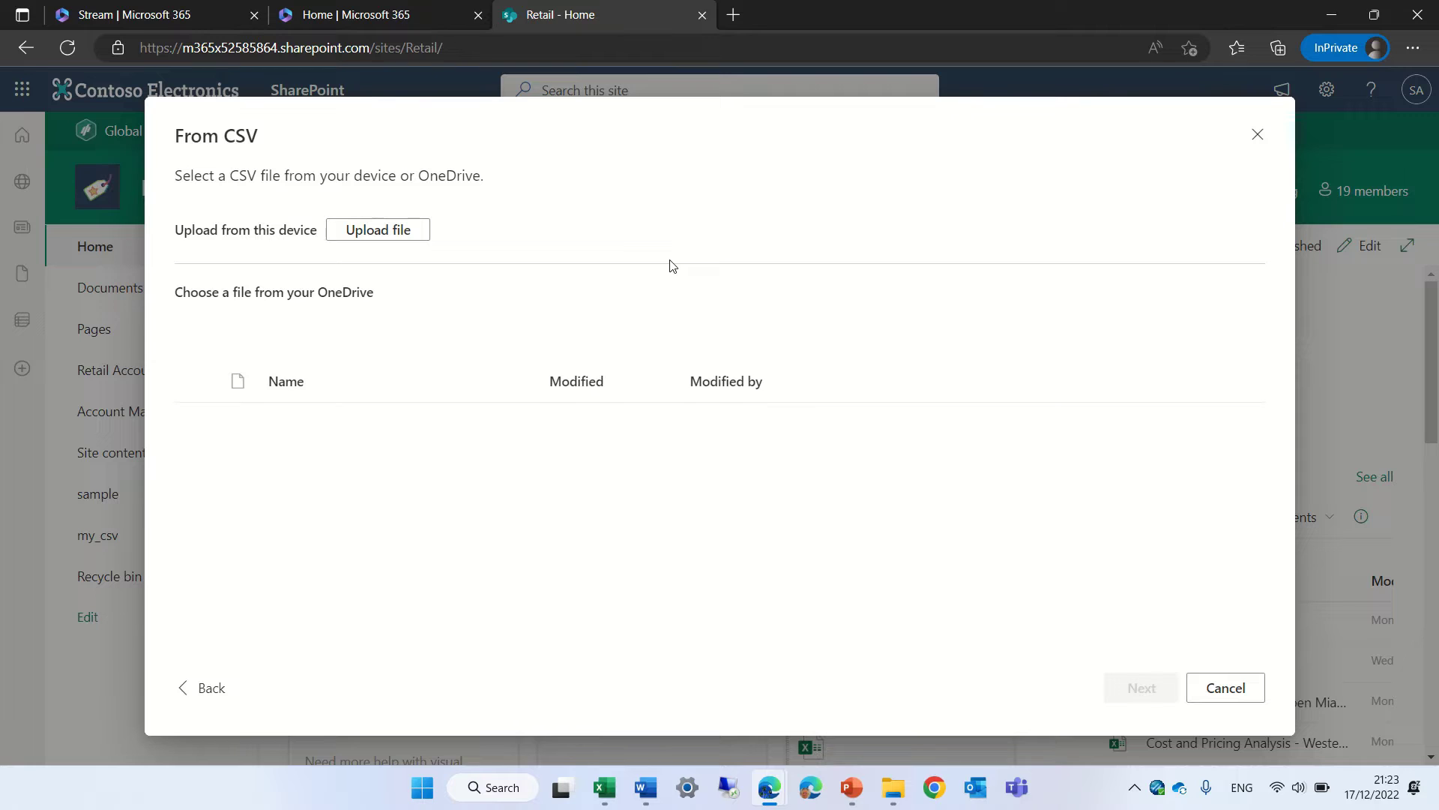
{"action": "left_click", "coordinate": [395, 233]}
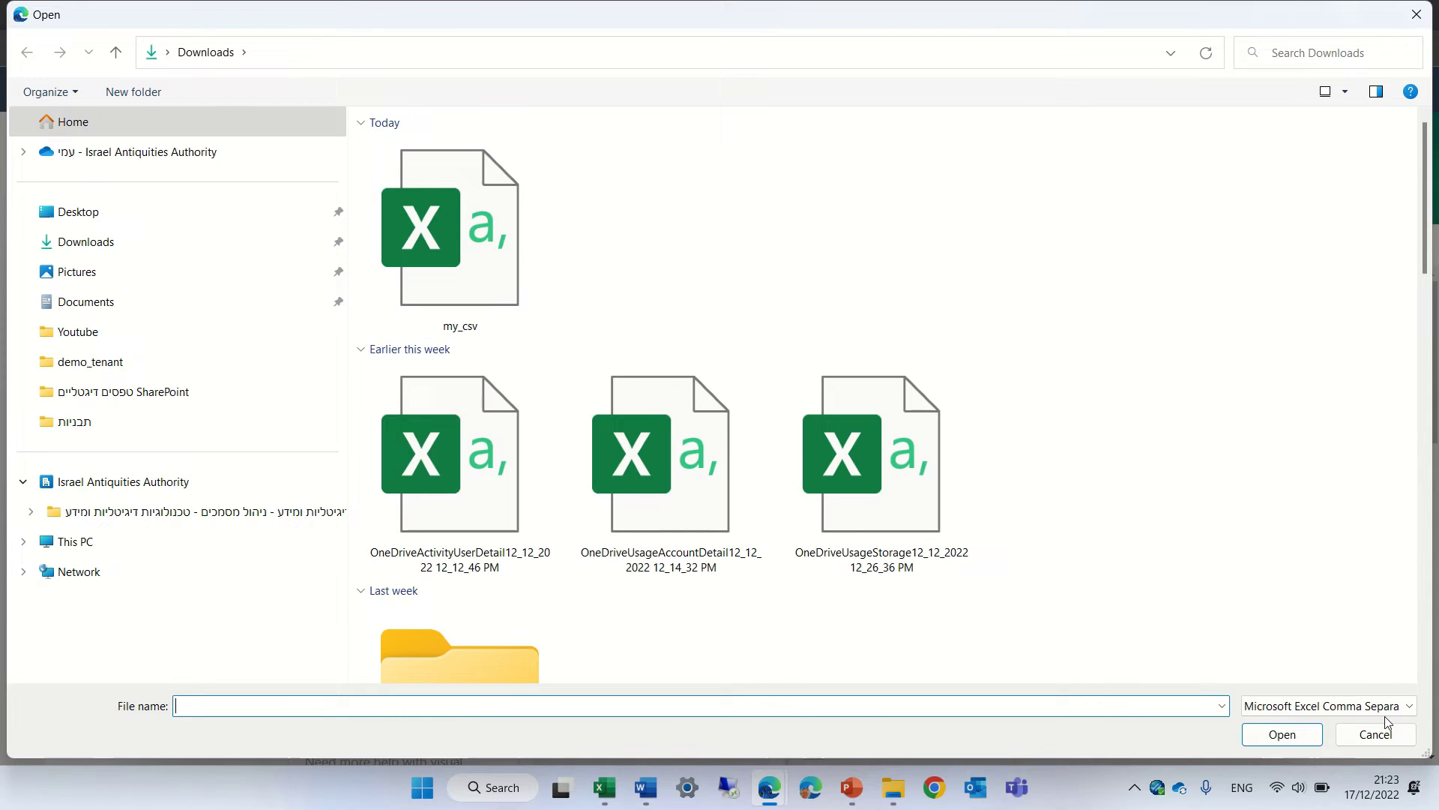
{"action": "left_click", "coordinate": [1382, 739]}
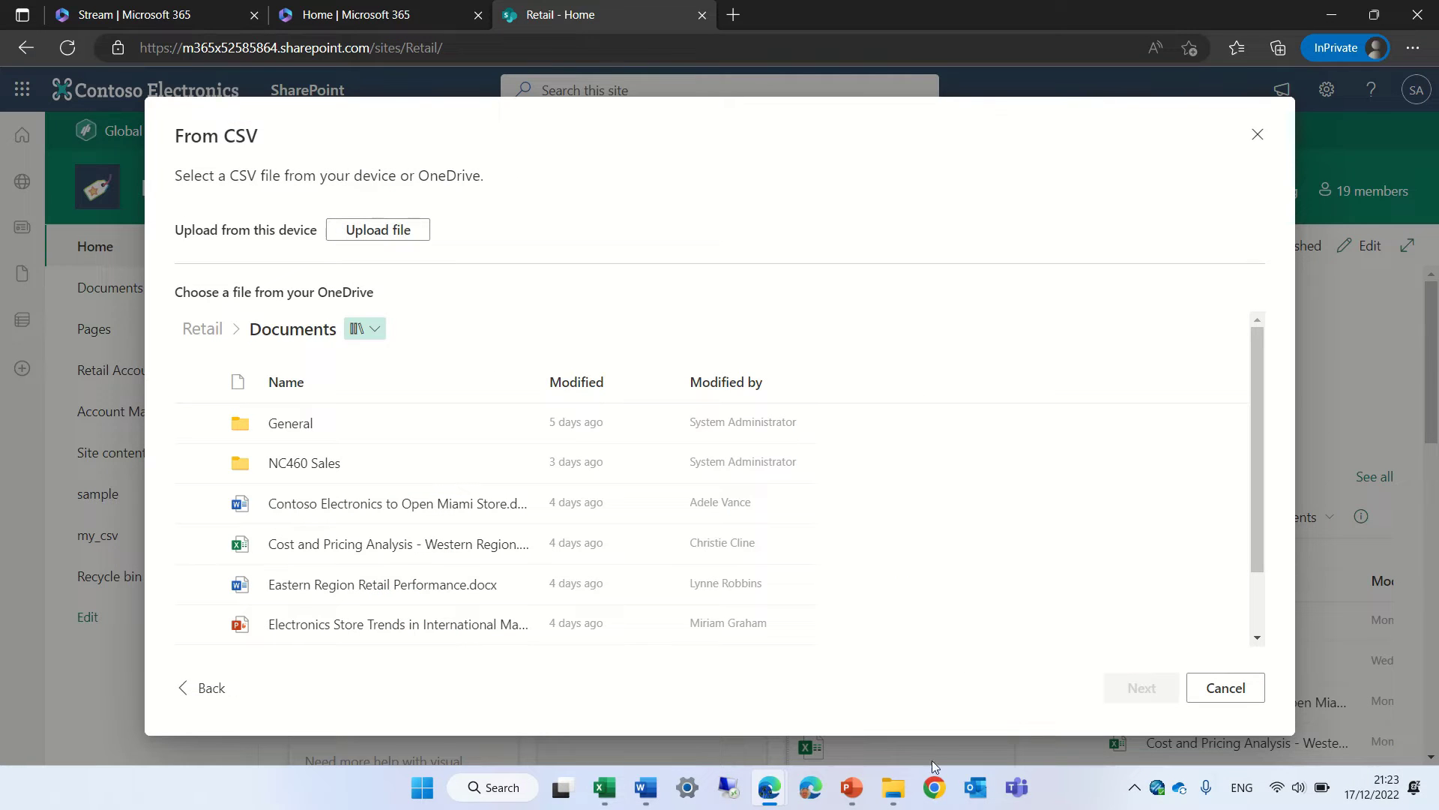
{"action": "left_click", "coordinate": [605, 788]}
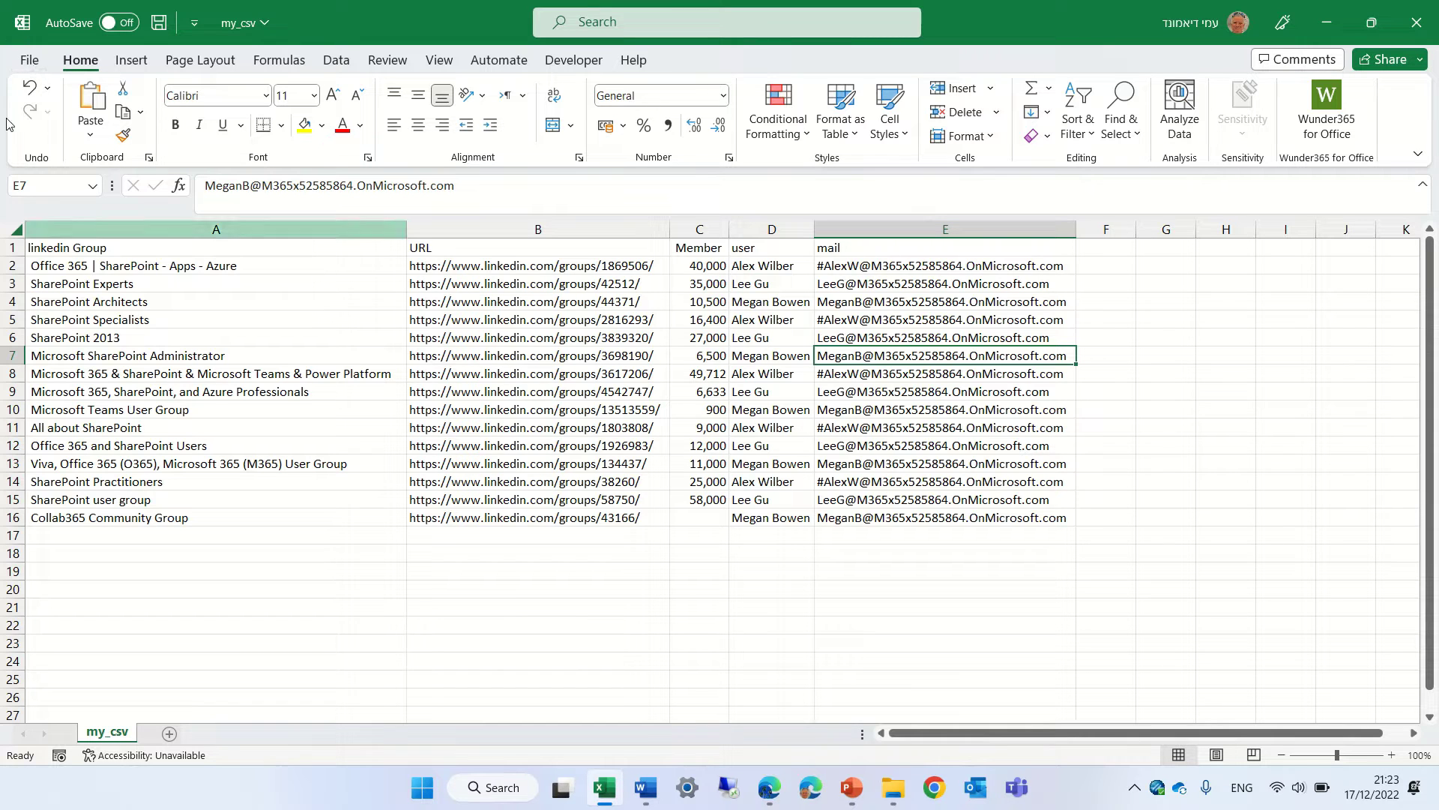
Step: Confirm my_csv is saved as CSV in Downloads via Save As, then close Excel
{"action": "left_click", "coordinate": [30, 62]}
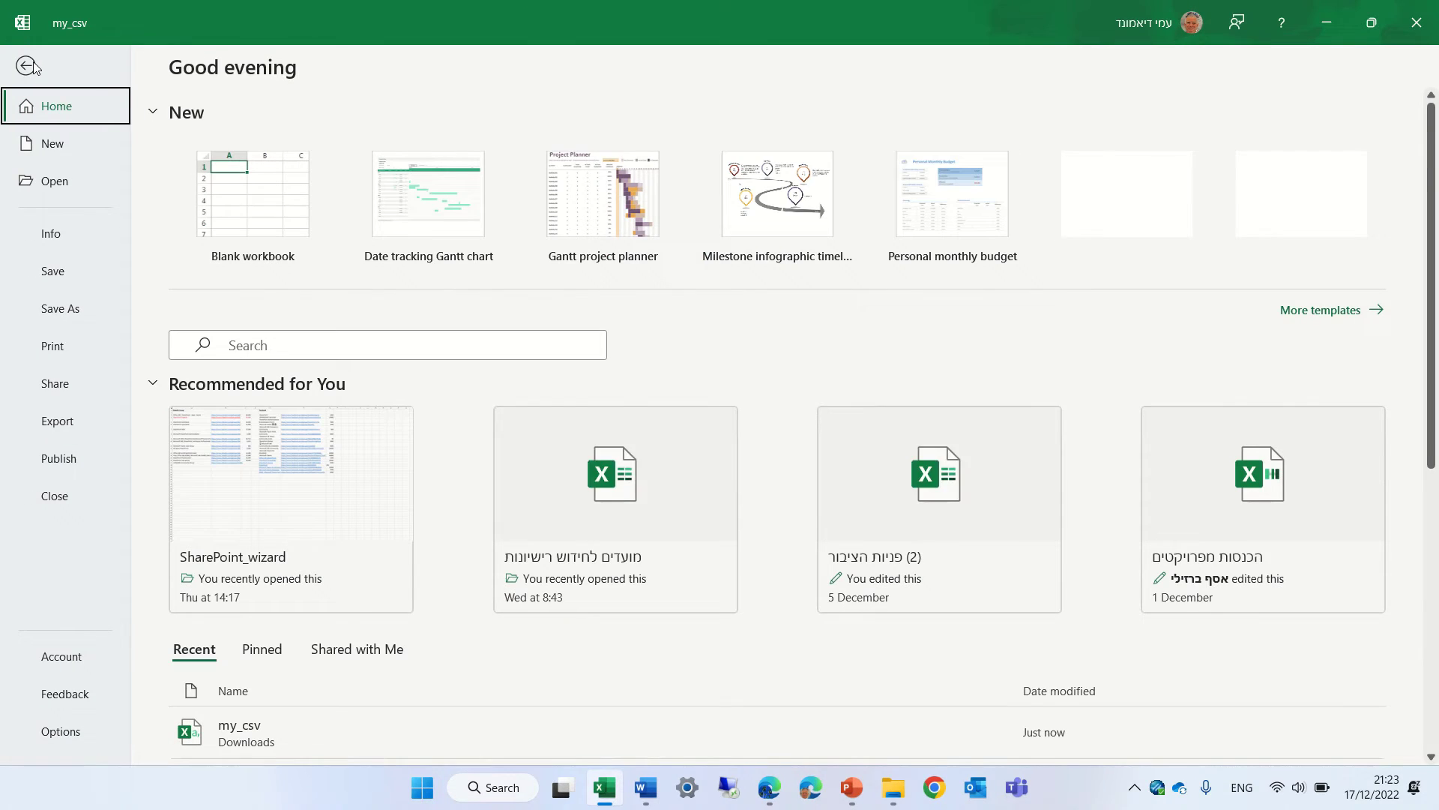
{"action": "left_click", "coordinate": [60, 308]}
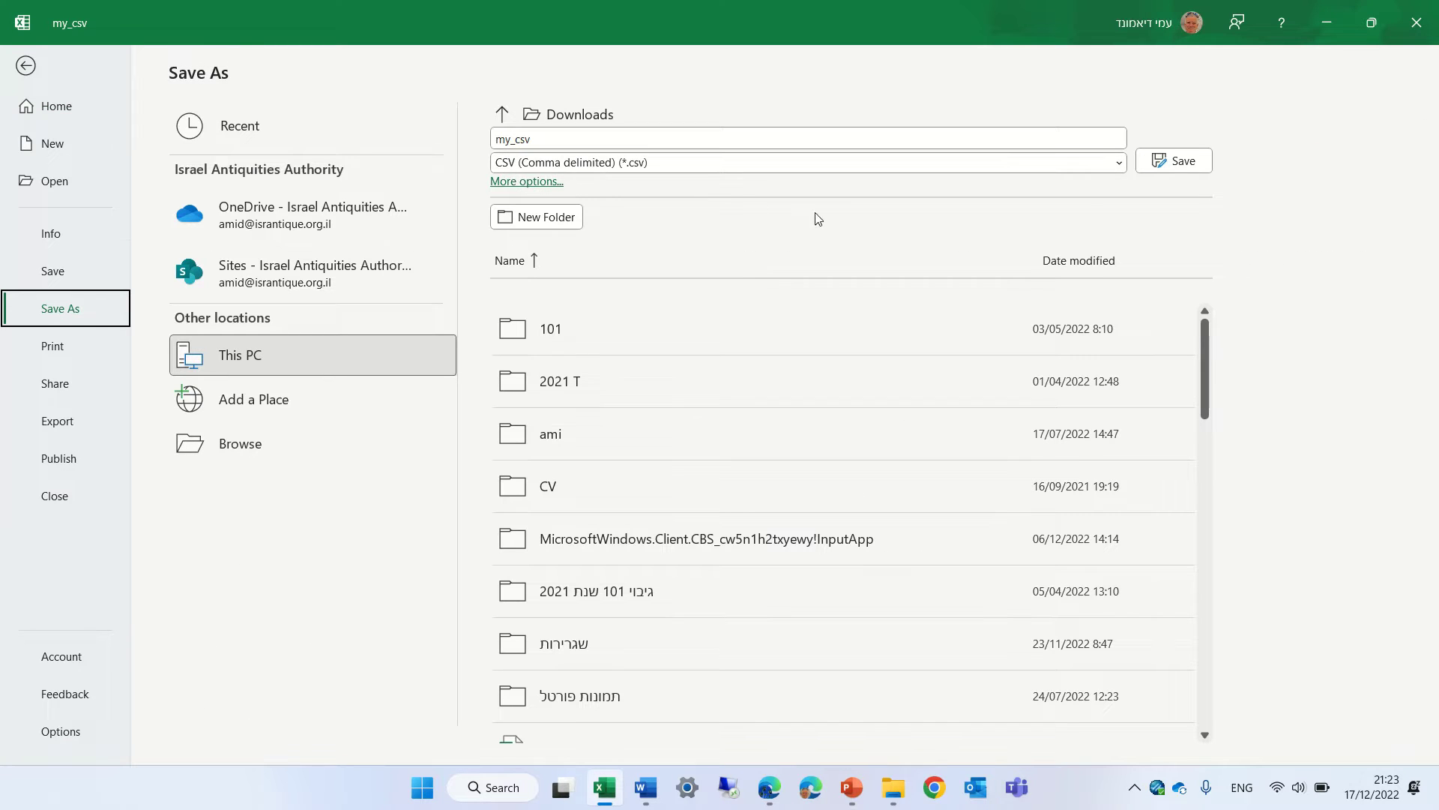
{"action": "left_click", "coordinate": [1416, 22]}
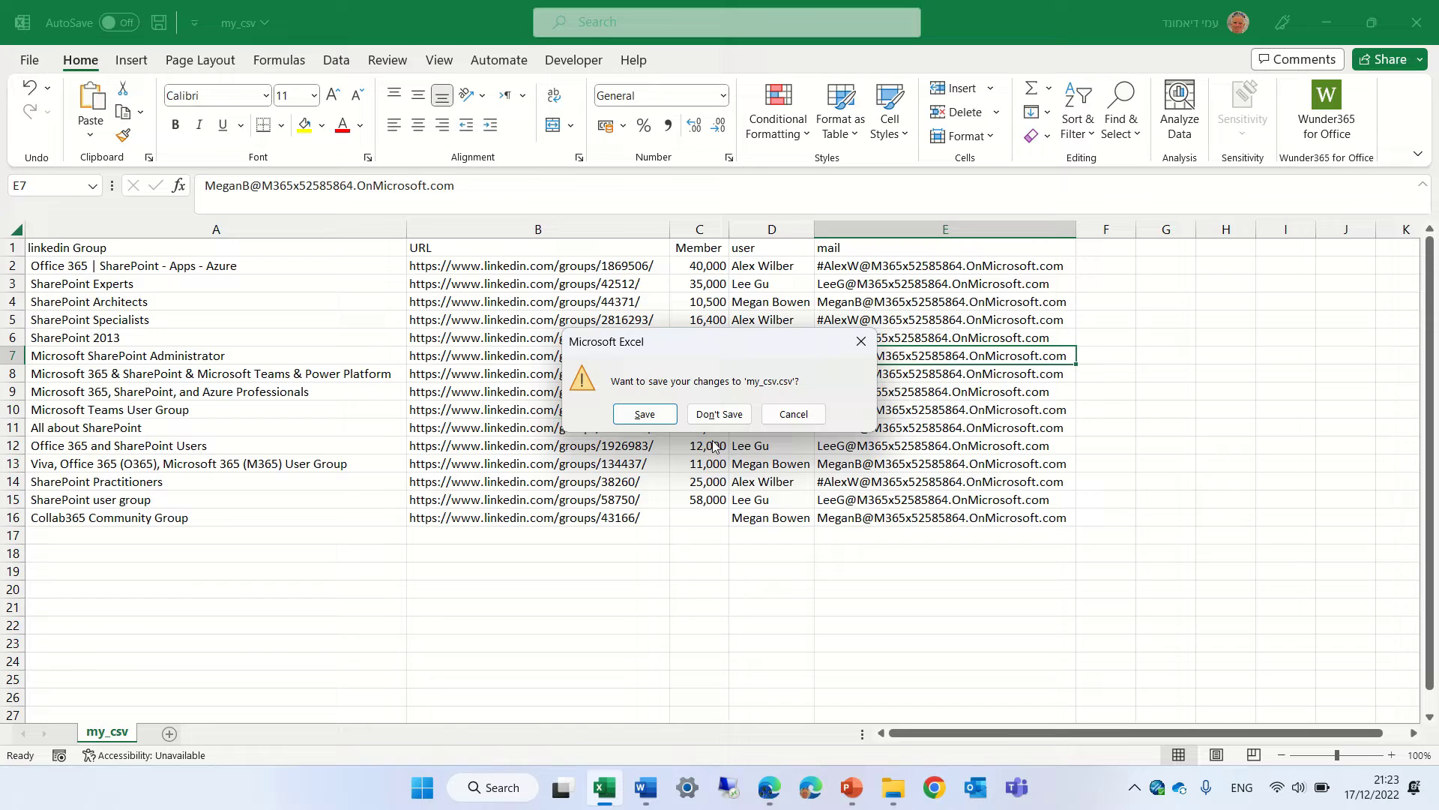
{"action": "left_click", "coordinate": [712, 414]}
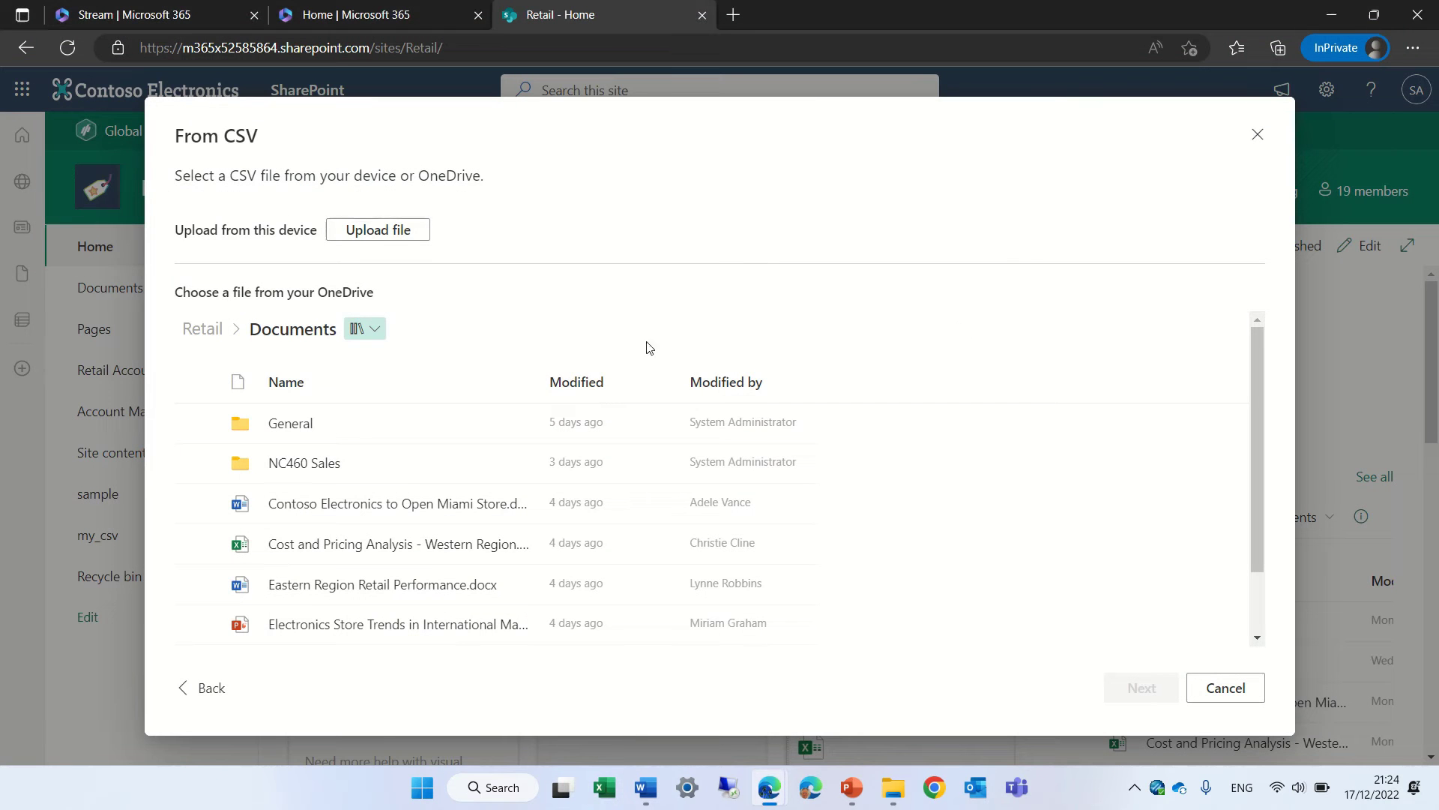
Step: Upload the my_csv file for the new list from CSV
{"action": "left_click", "coordinate": [371, 230]}
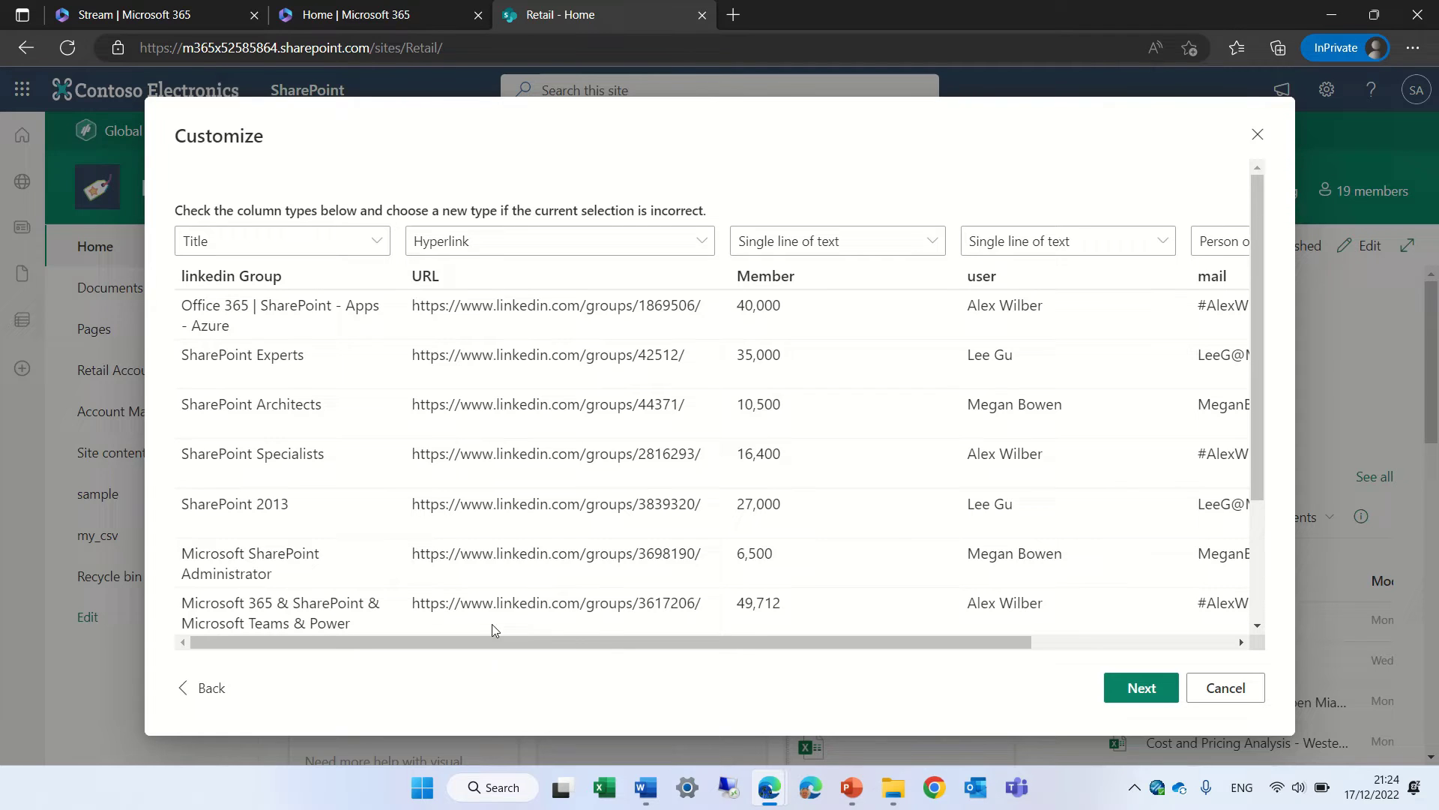
Step: Keep linkedin Group as the Title column and set the Member column to Number
{"action": "left_click", "coordinate": [220, 245]}
{"action": "left_click", "coordinate": [310, 189]}
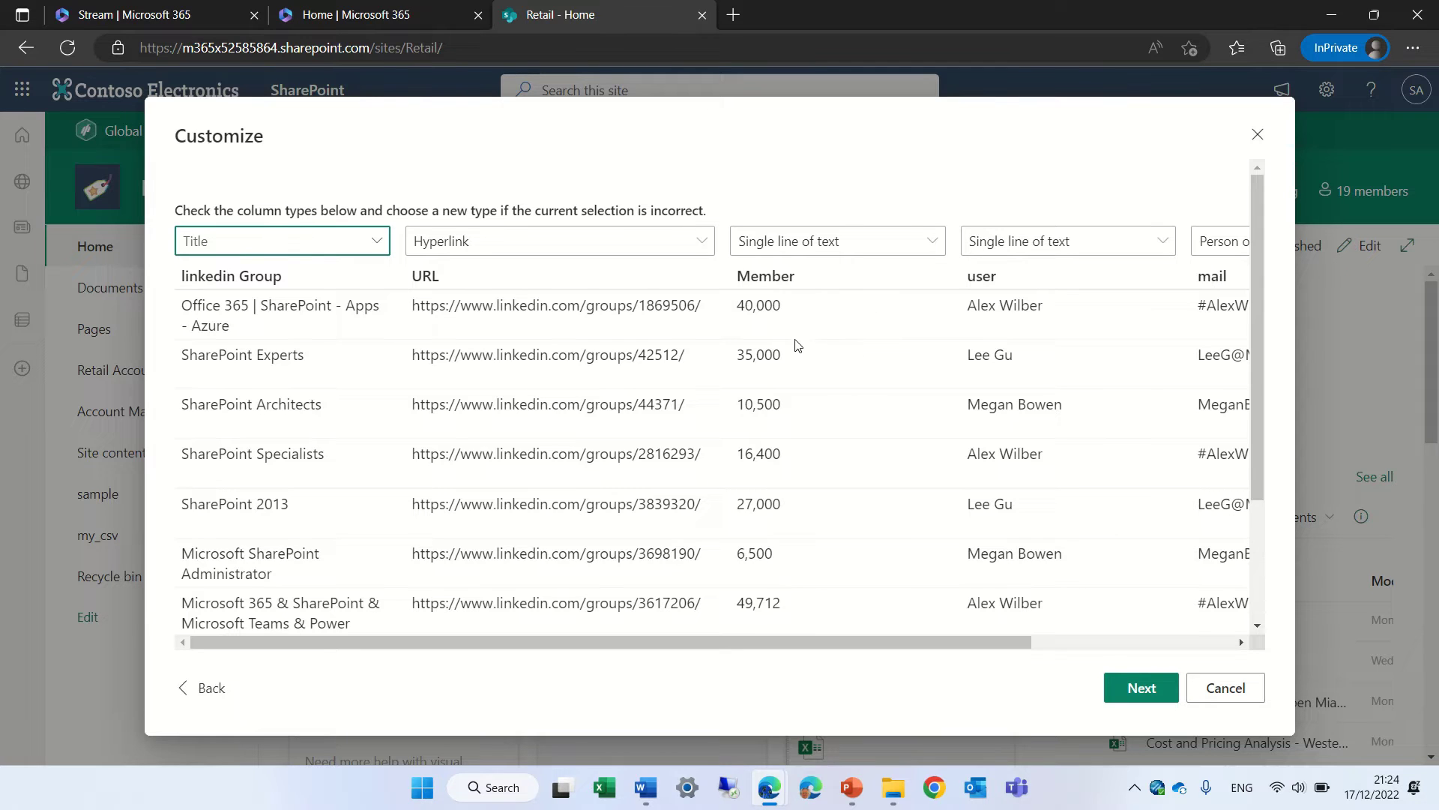
{"action": "left_click", "coordinate": [924, 243]}
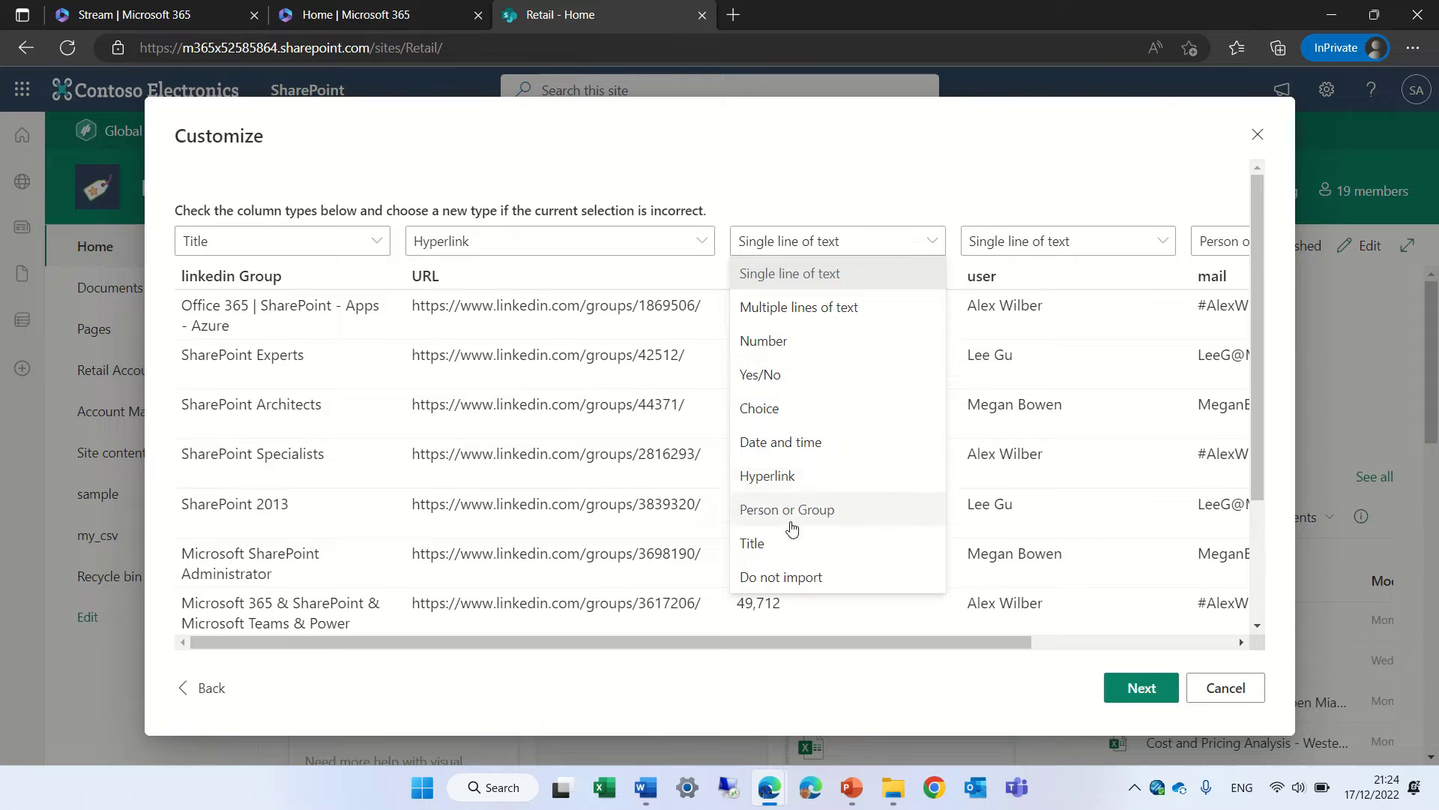
{"action": "left_click", "coordinate": [795, 347]}
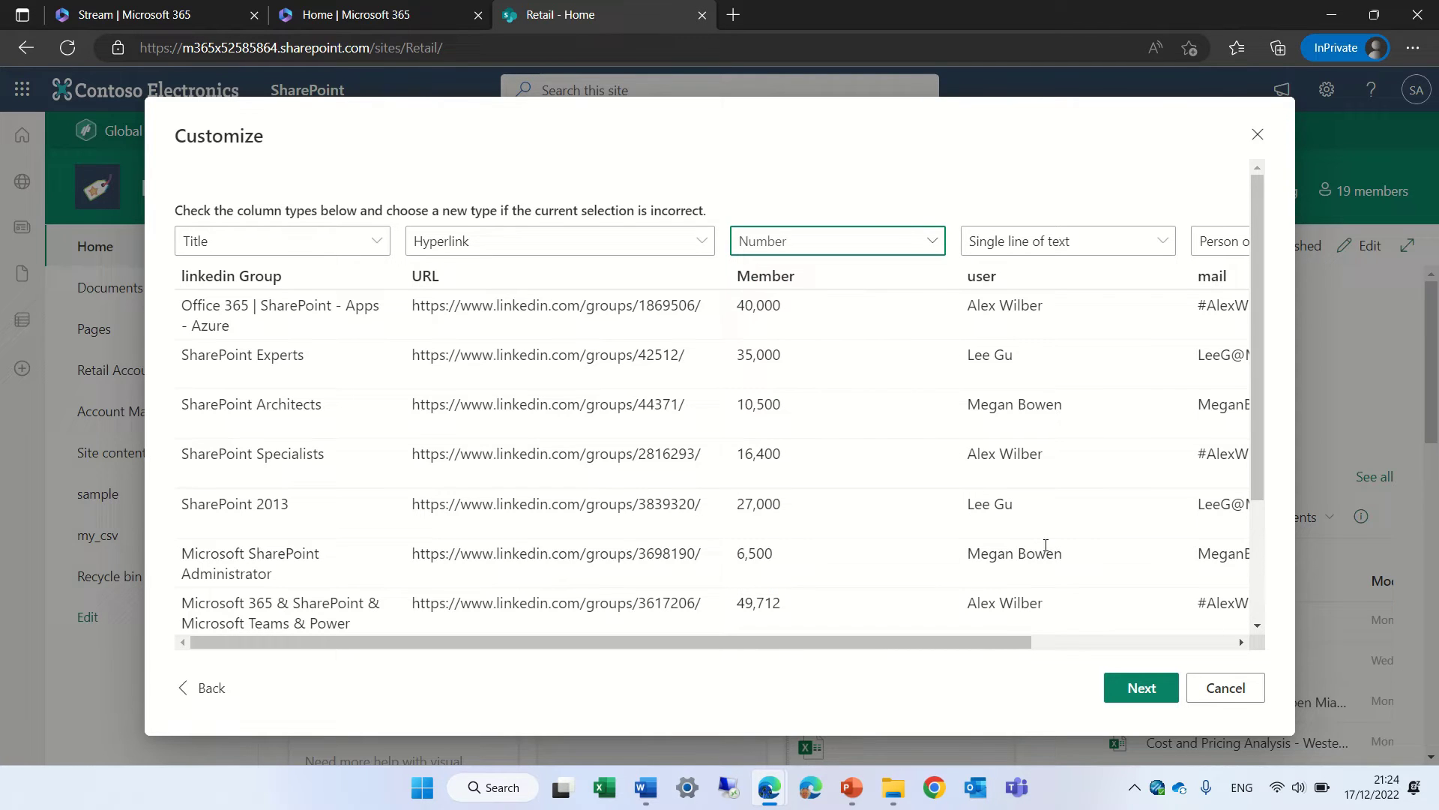
{"action": "left_click_drag", "start_coordinate": [992, 642], "coordinate": [1192, 642]}
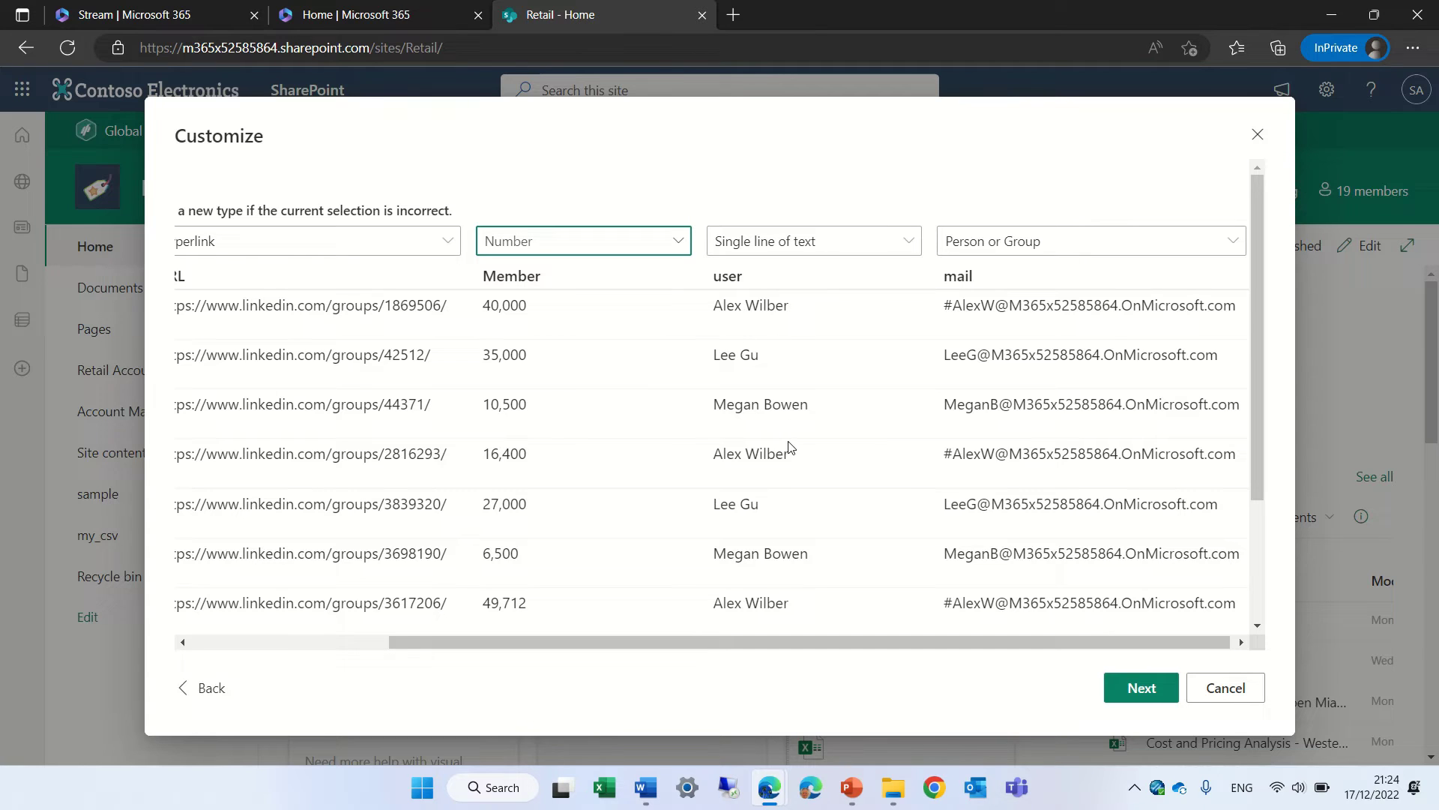
Step: Set the user column to Person or Group, then check the mail column's type choices
{"action": "left_click", "coordinate": [869, 250]}
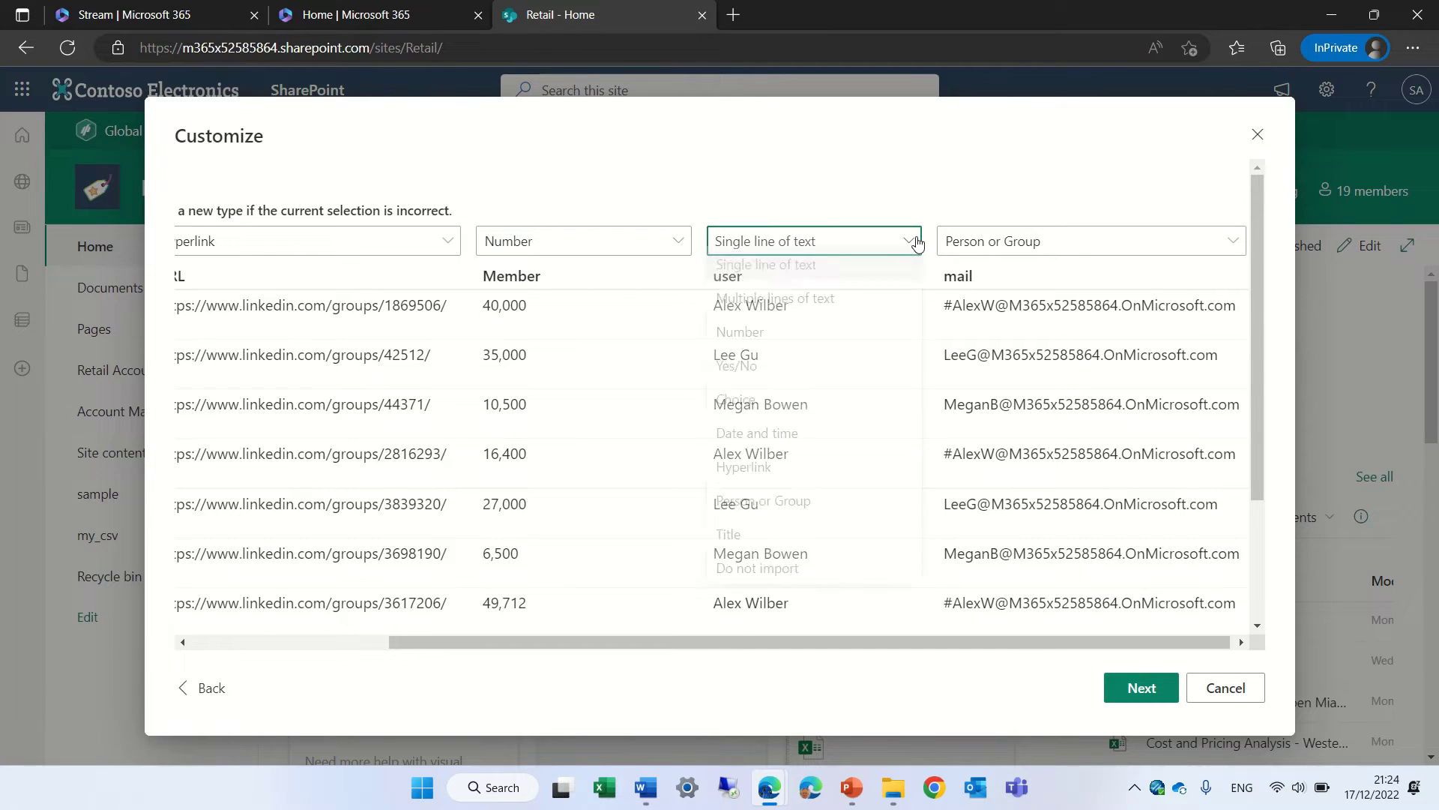
{"action": "left_click", "coordinate": [825, 510]}
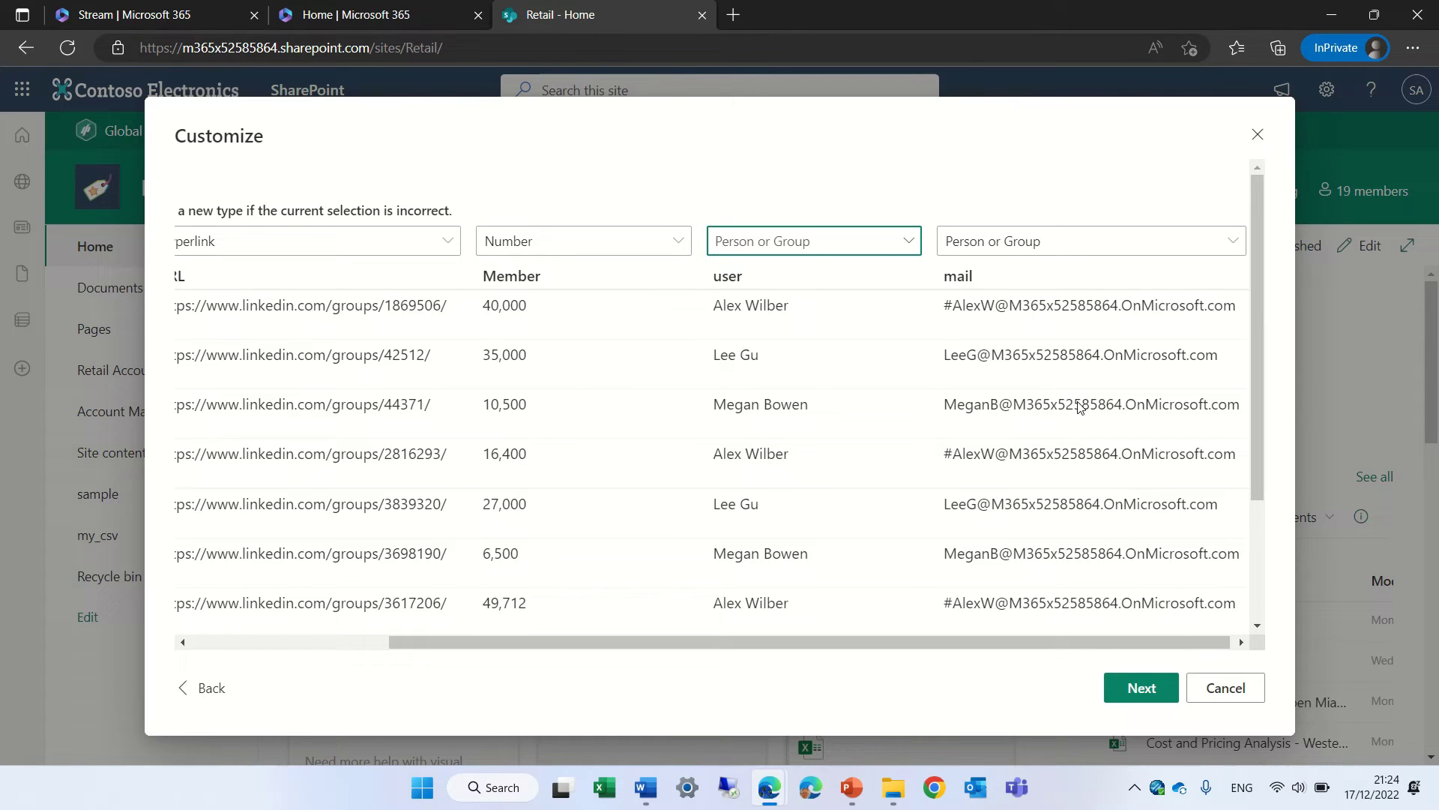
{"action": "left_click_drag", "start_coordinate": [1012, 640], "coordinate": [1088, 631]}
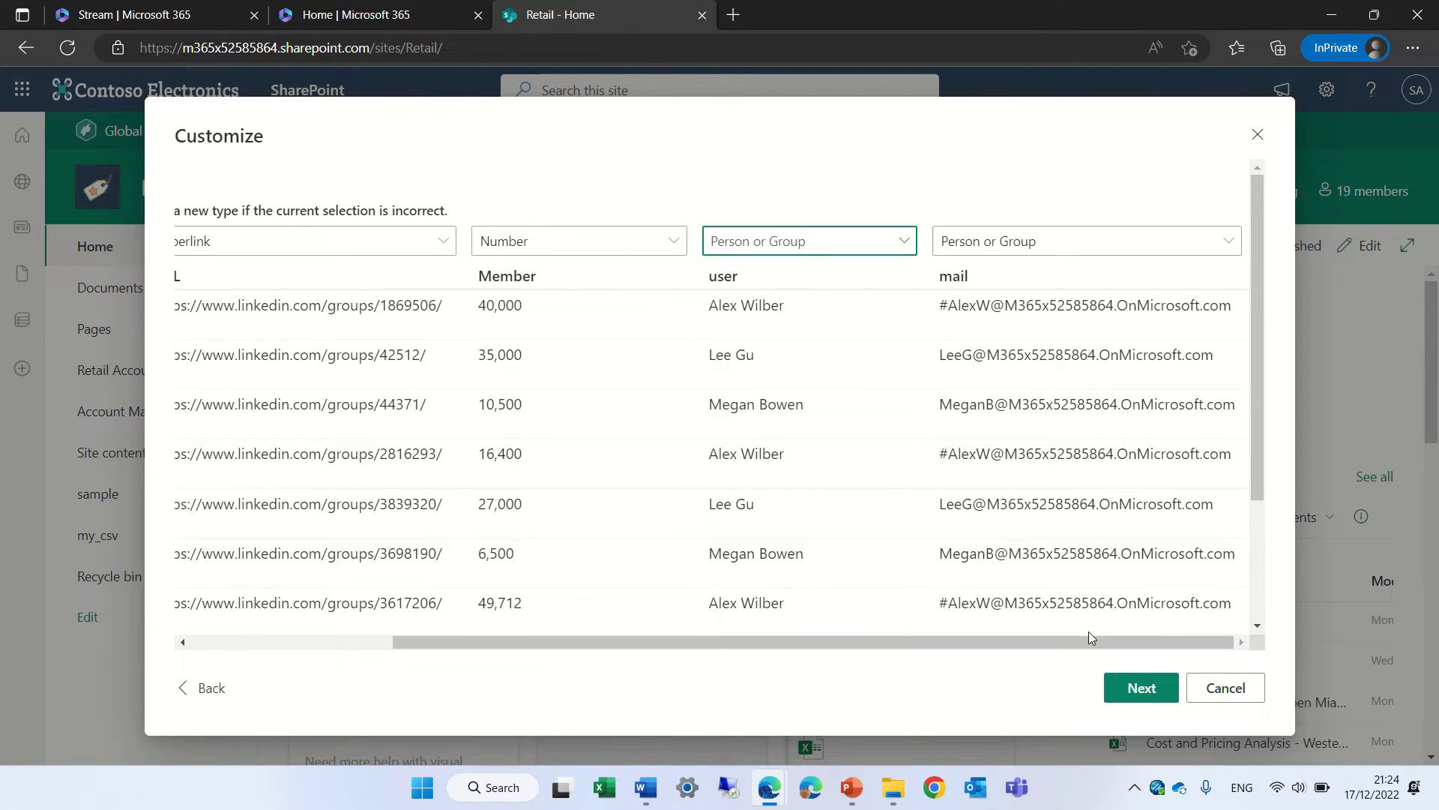
{"action": "left_click", "coordinate": [1005, 240]}
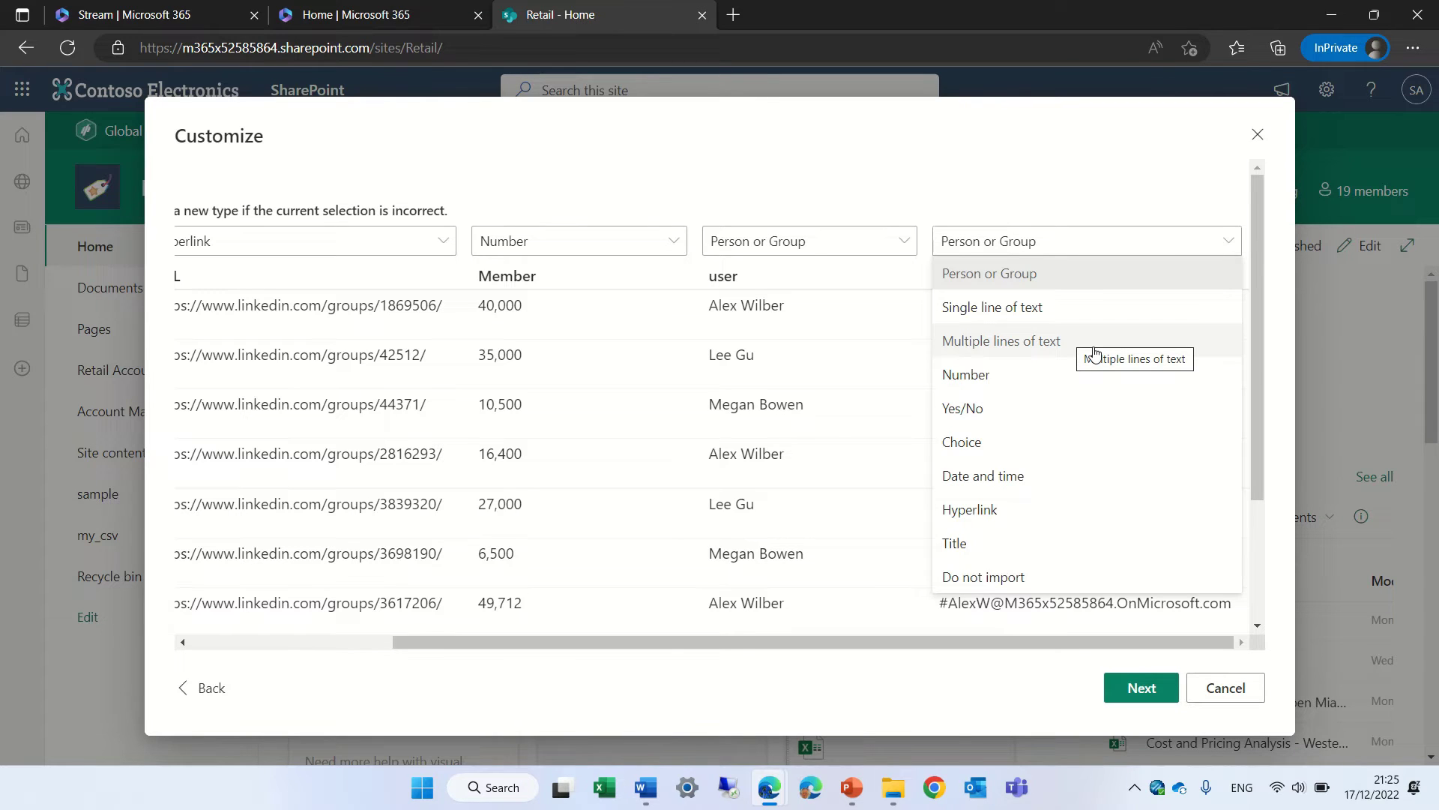
Step: Keep mail as Person or Group, name the list 'my_csv 1234', and create it
{"action": "left_click", "coordinate": [1091, 147]}
{"action": "left_click", "coordinate": [1131, 691]}
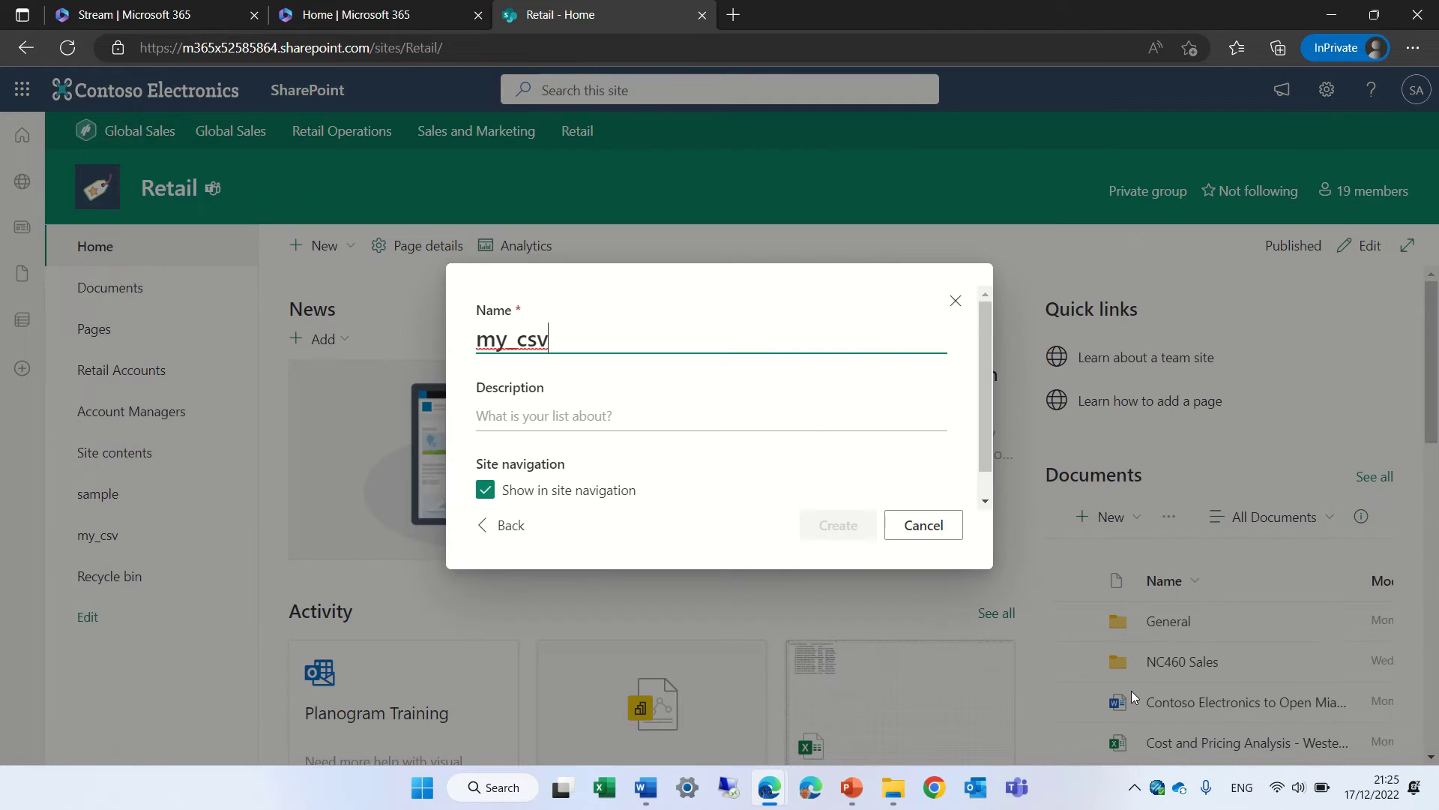
{"action": "type", "text": "1234"}
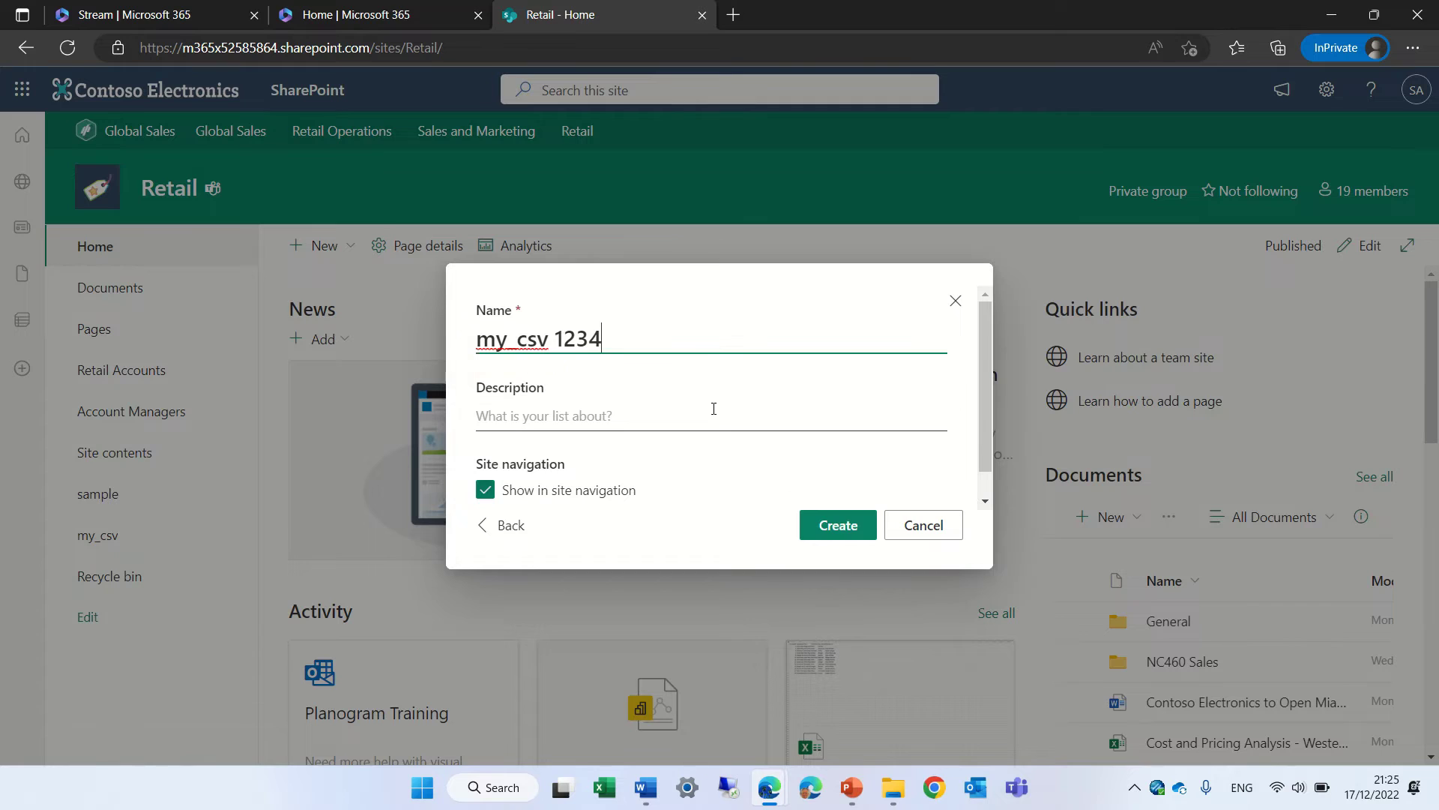
{"action": "left_click", "coordinate": [852, 540]}
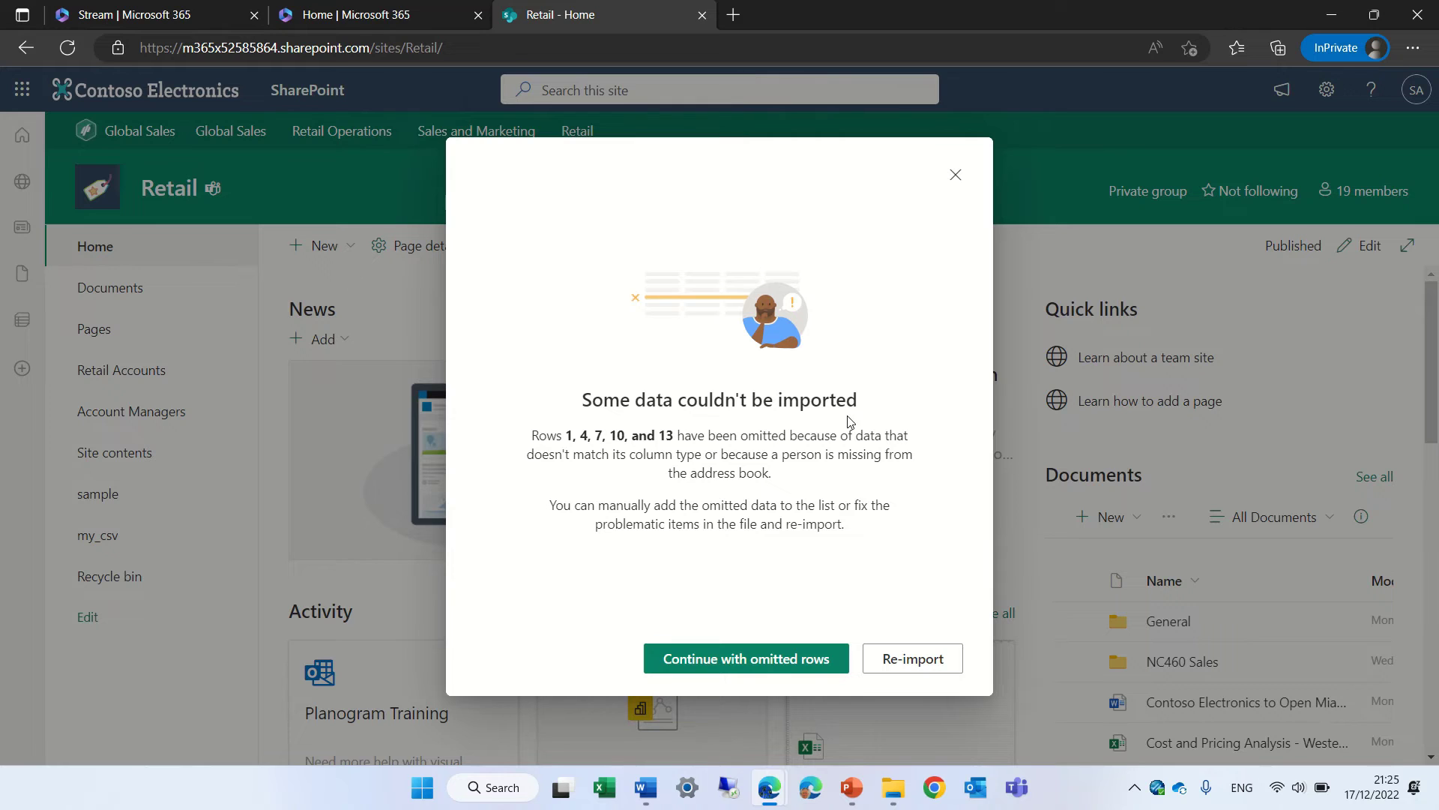
Step: Continue with omitted rows, then select SharePoint Experts and view its user's profile card
{"action": "left_click", "coordinate": [753, 666]}
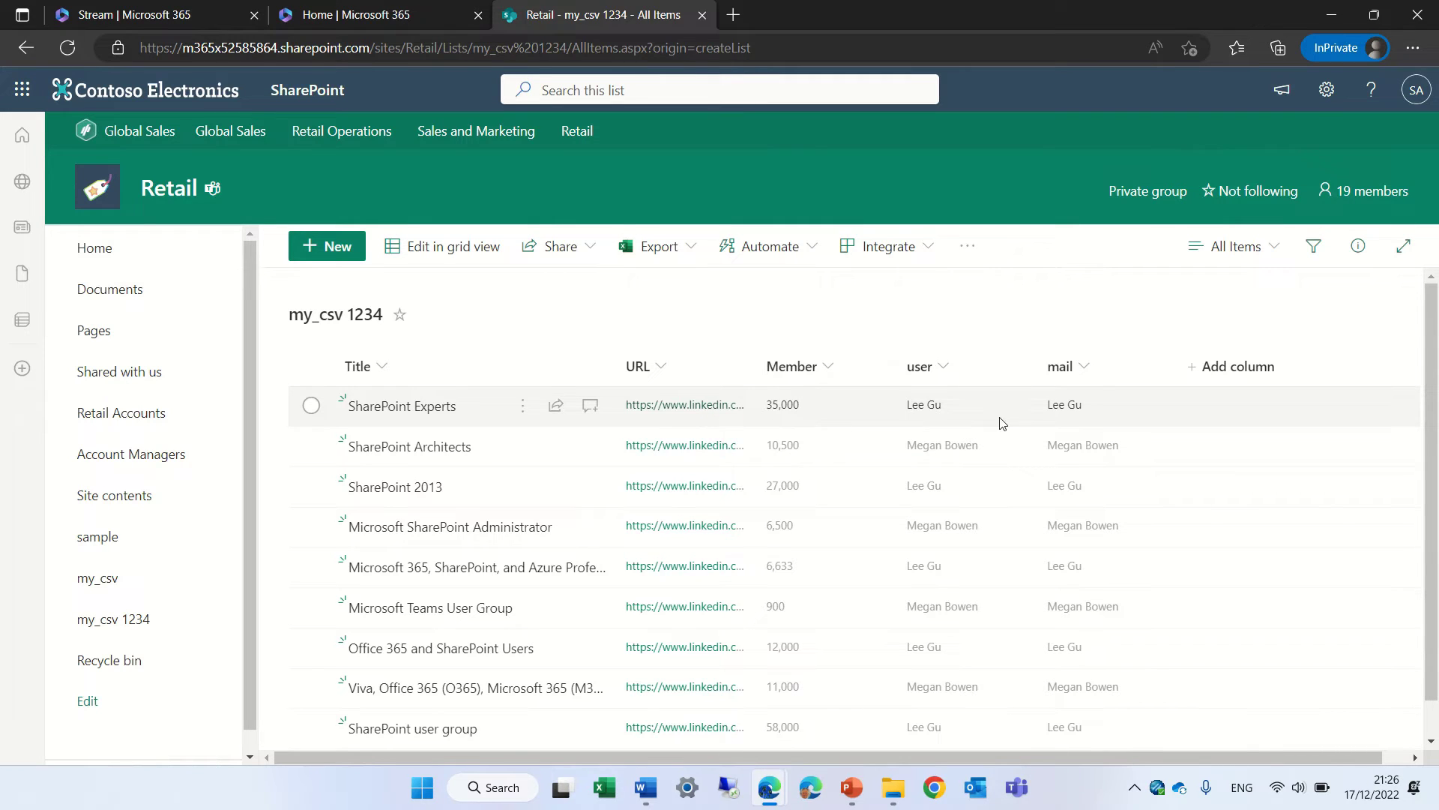
{"action": "left_click", "coordinate": [920, 412]}
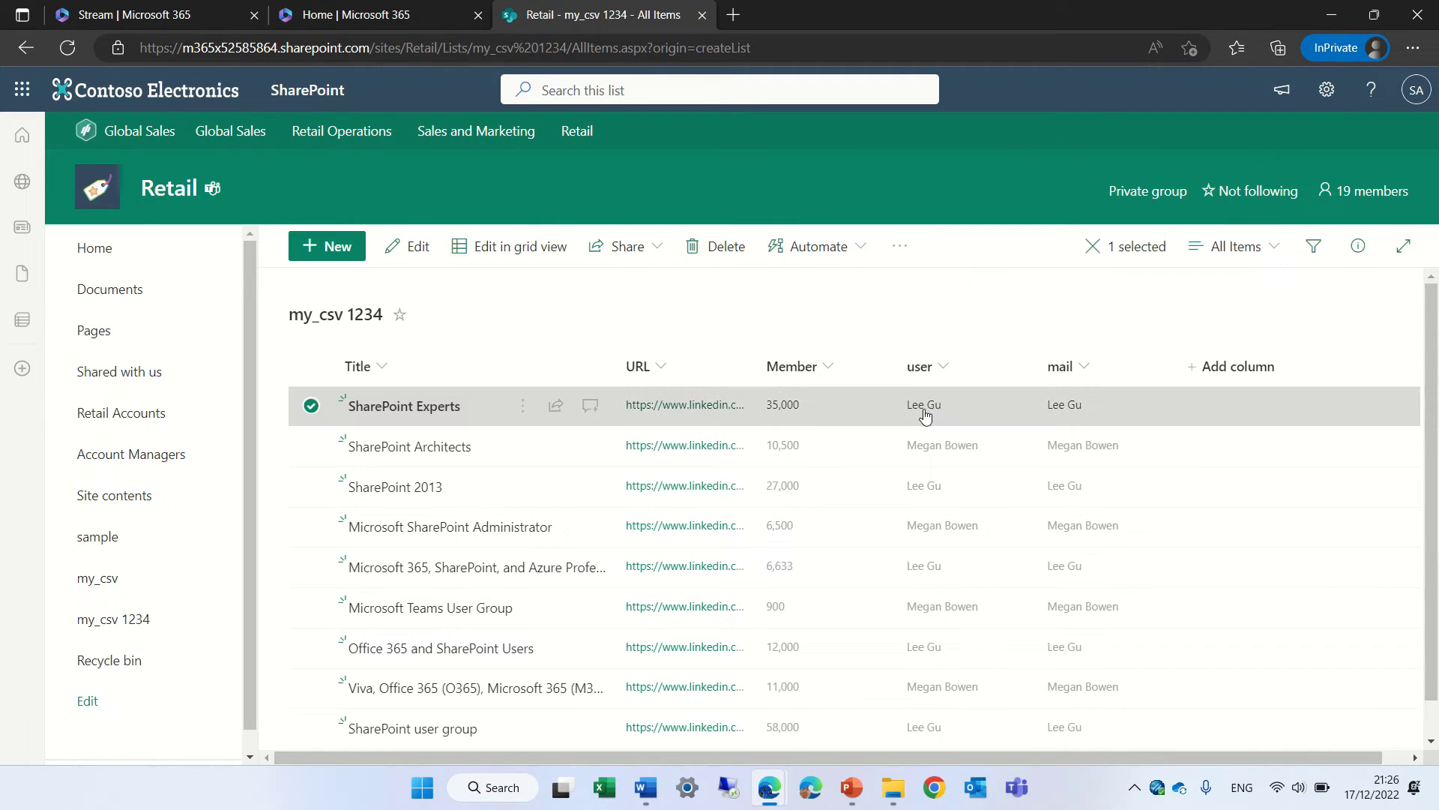
{"action": "left_click", "coordinate": [925, 407]}
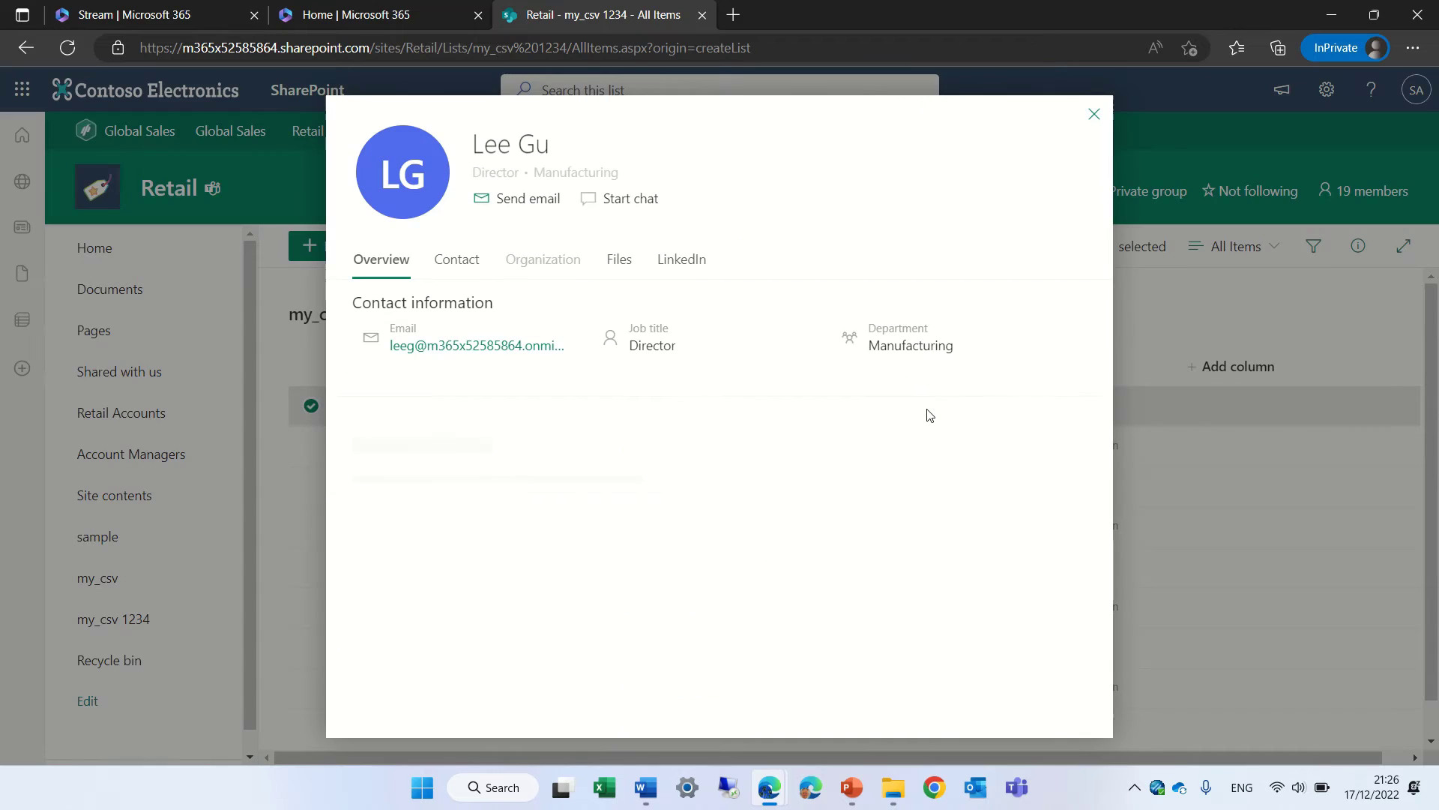
{"action": "left_click", "coordinate": [1094, 114]}
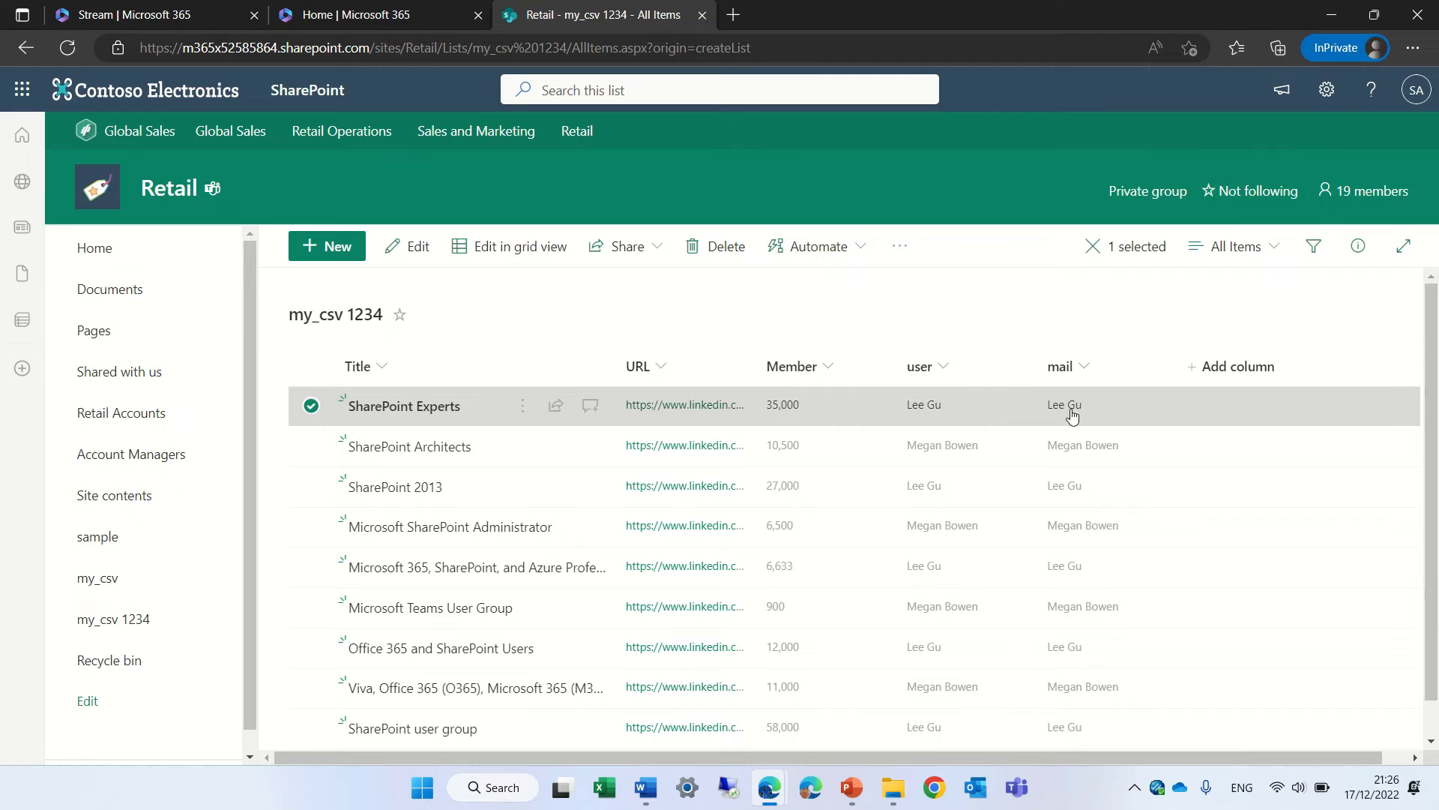
{"action": "mouse_move", "coordinate": [1067, 414]}
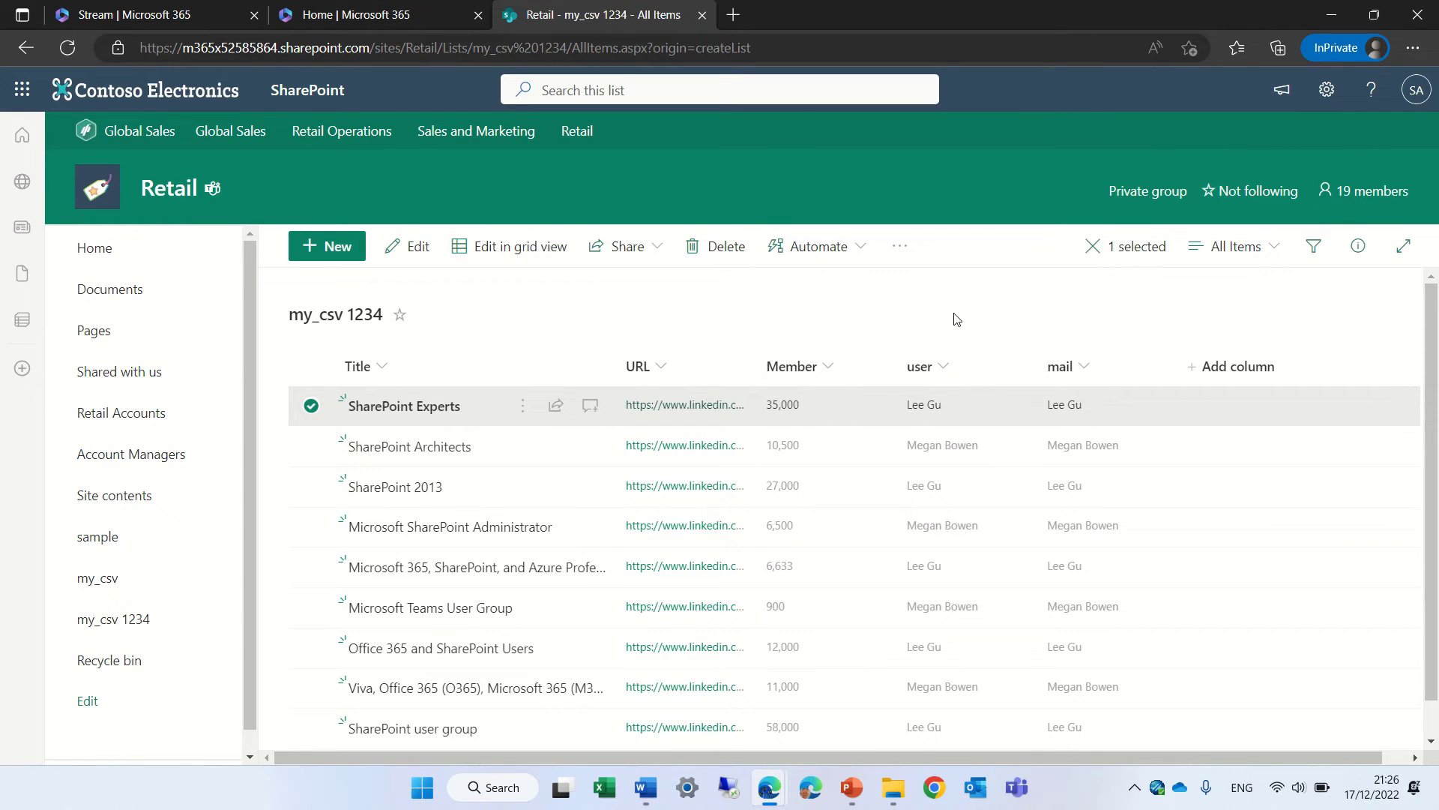
{"action": "left_click", "coordinate": [606, 788]}
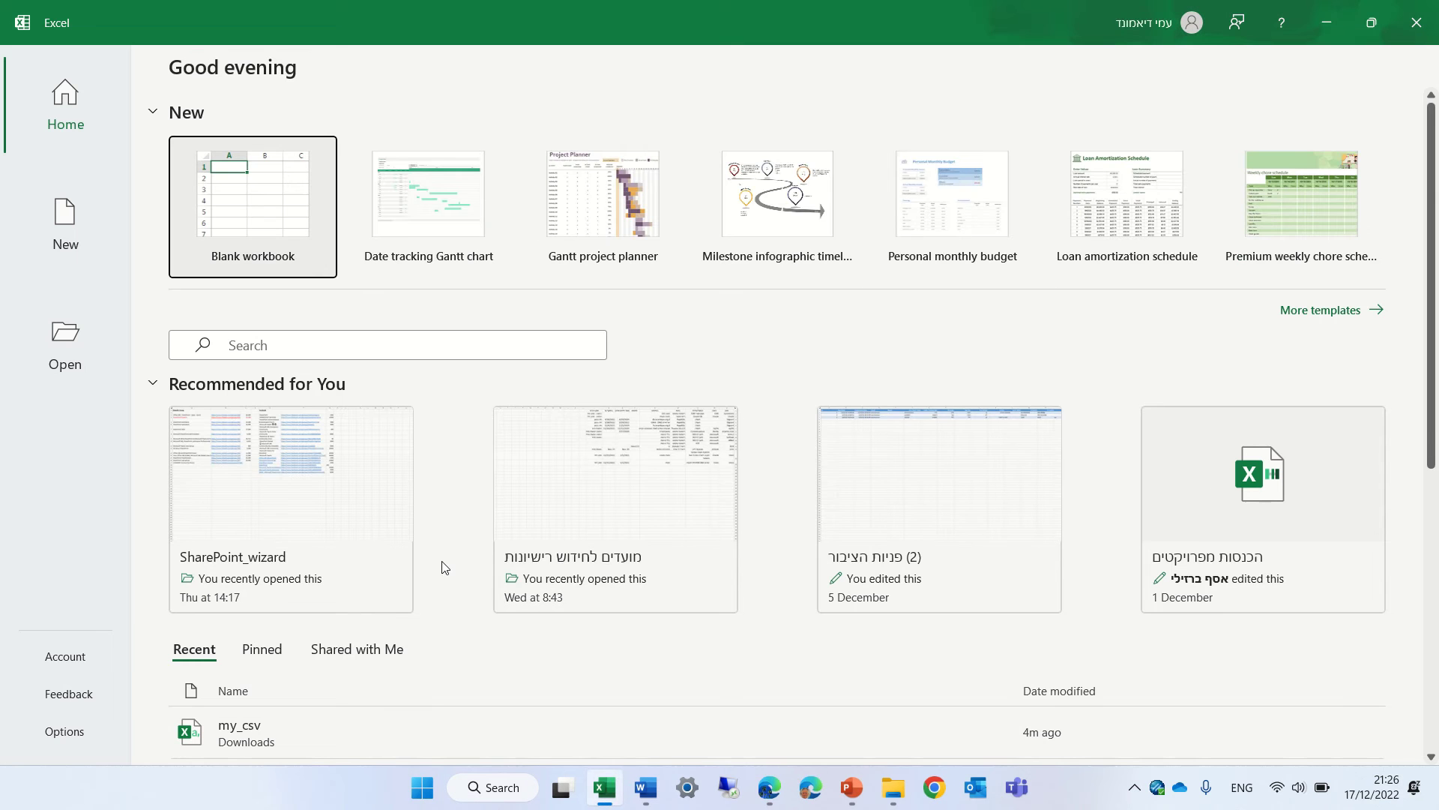
{"action": "scroll", "coordinate": [1432, 235], "scroll_direction": "down", "scroll_amount": 4}
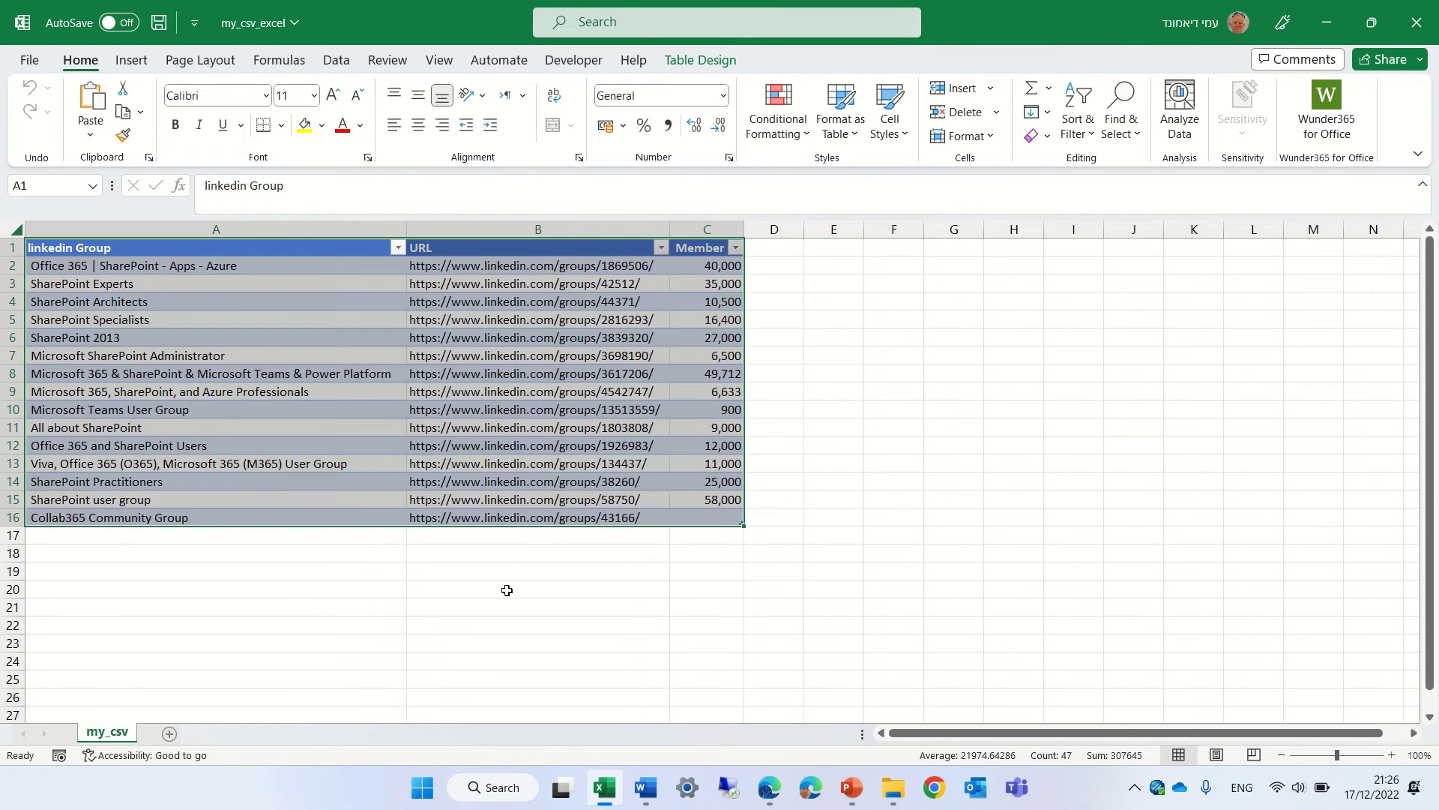
{"action": "left_click", "coordinate": [505, 588]}
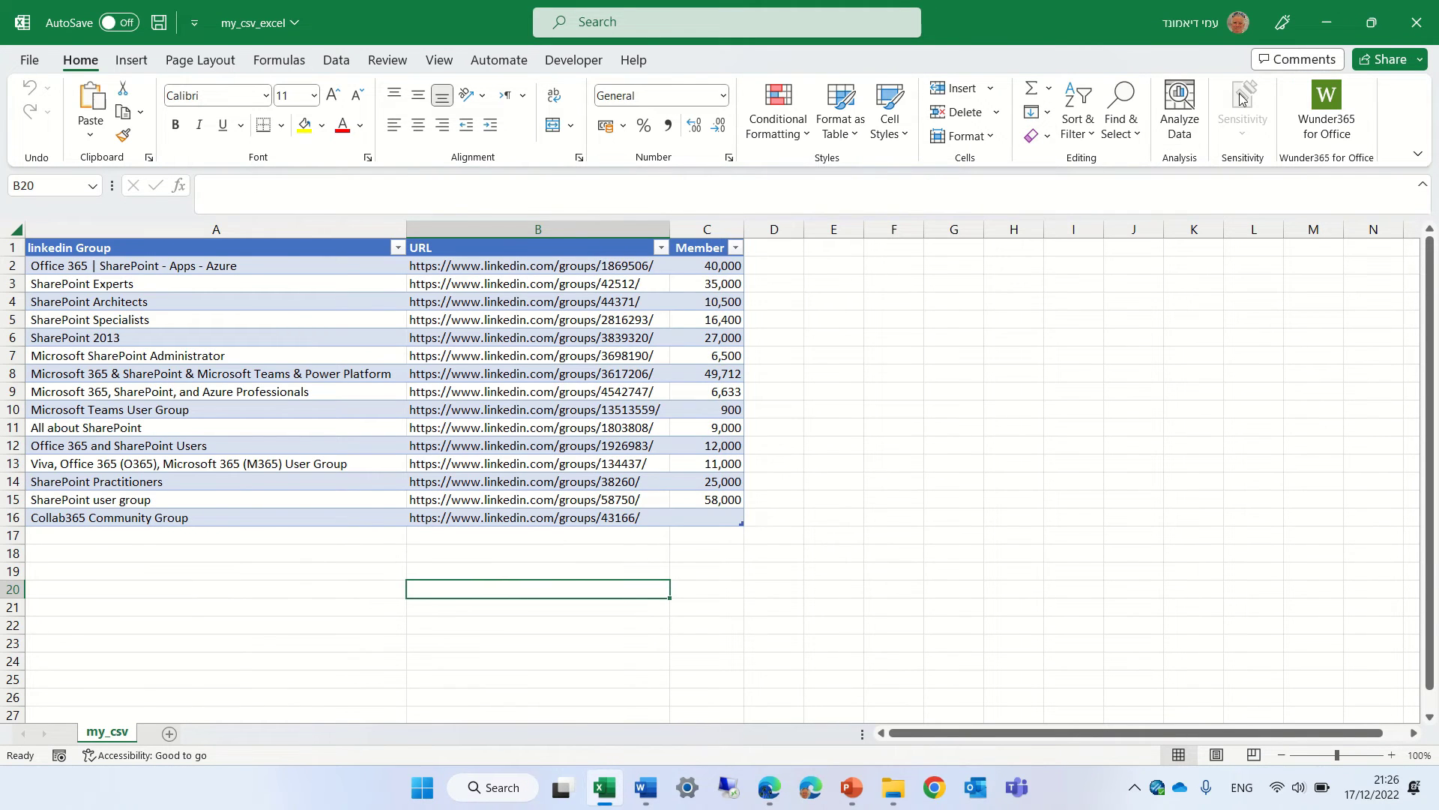
{"action": "left_click", "coordinate": [1424, 33]}
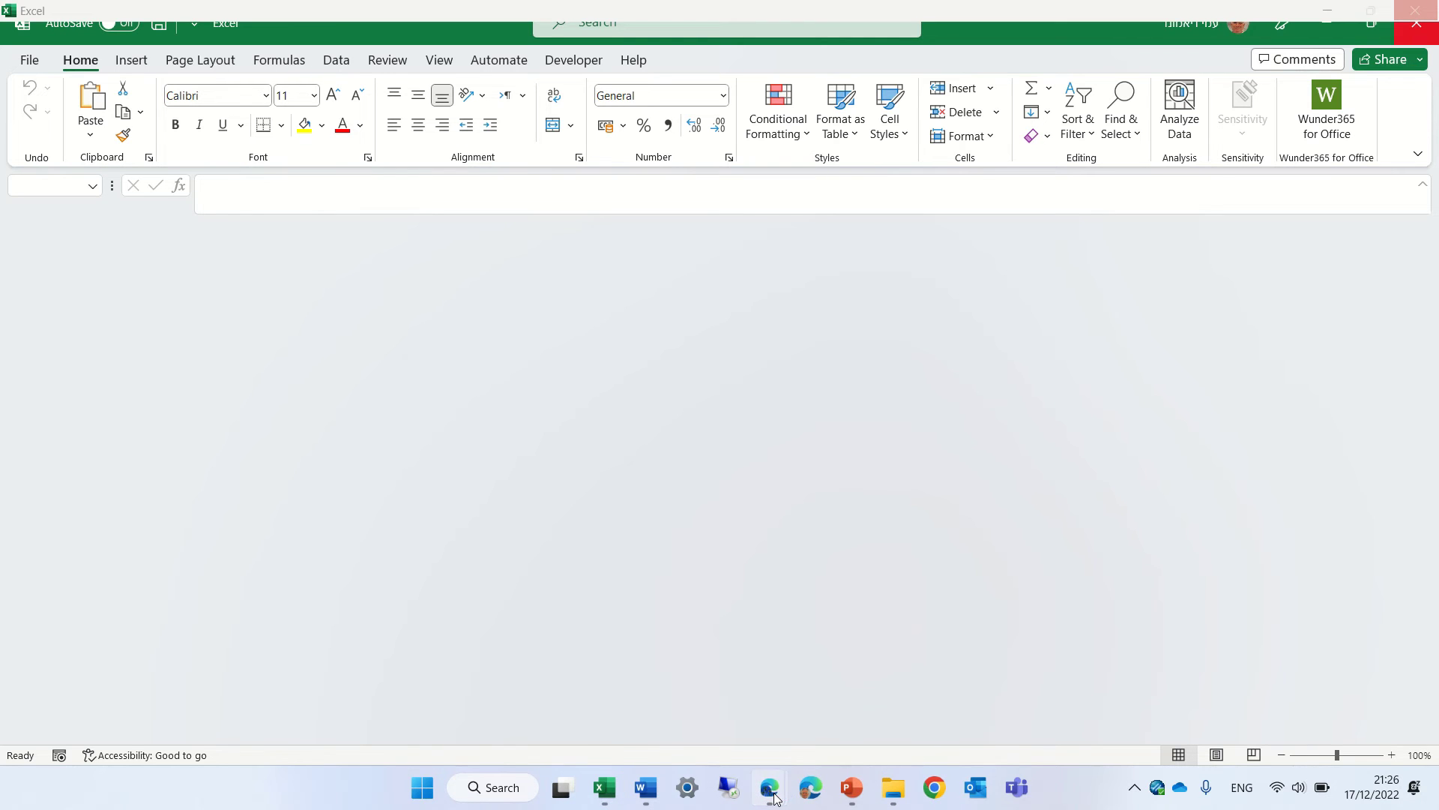
Step: From the Retail home page, start a From Excel list and upload my_csv_excel
{"action": "mouse_move", "coordinate": [774, 797]}
{"action": "left_click", "coordinate": [862, 690]}
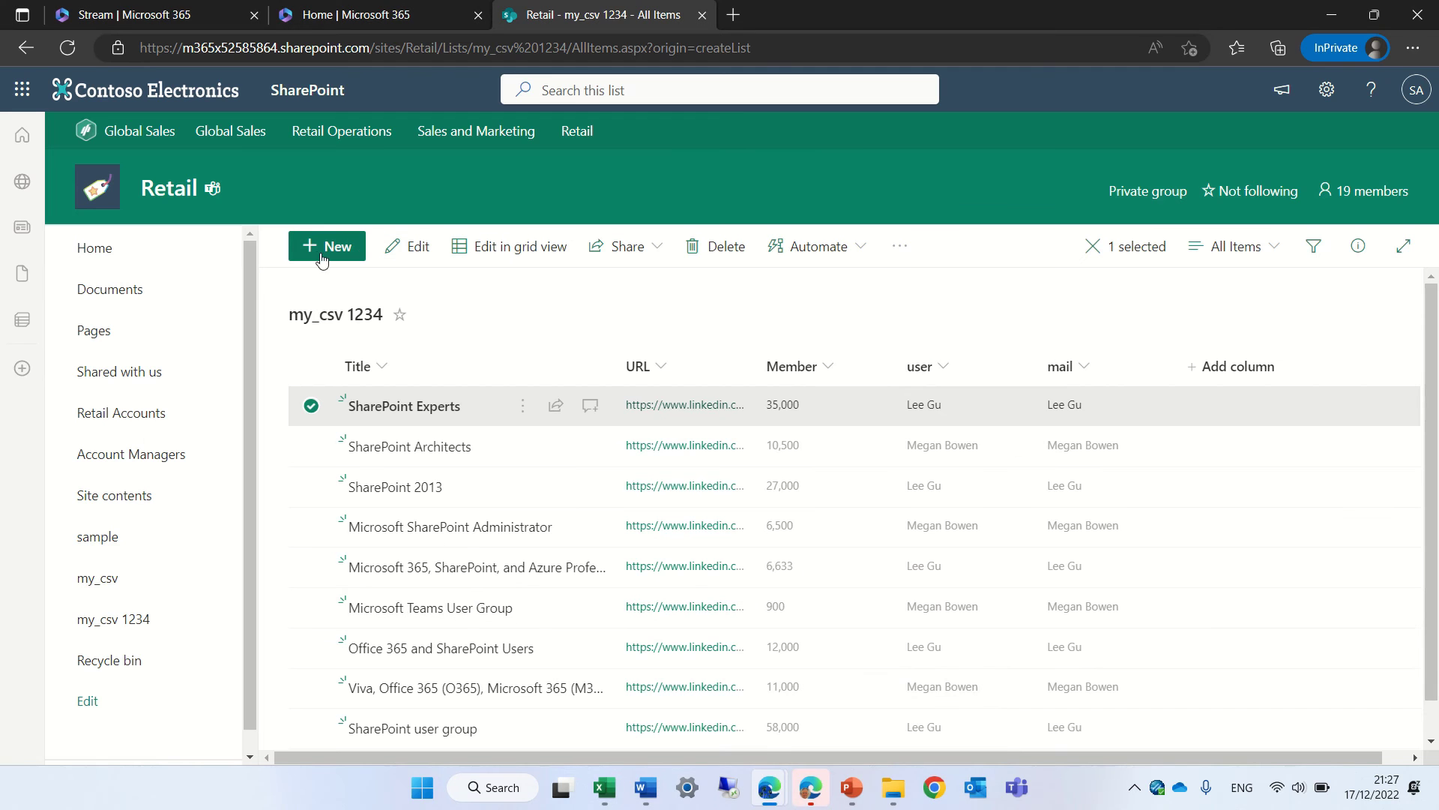
{"action": "left_click", "coordinate": [94, 252]}
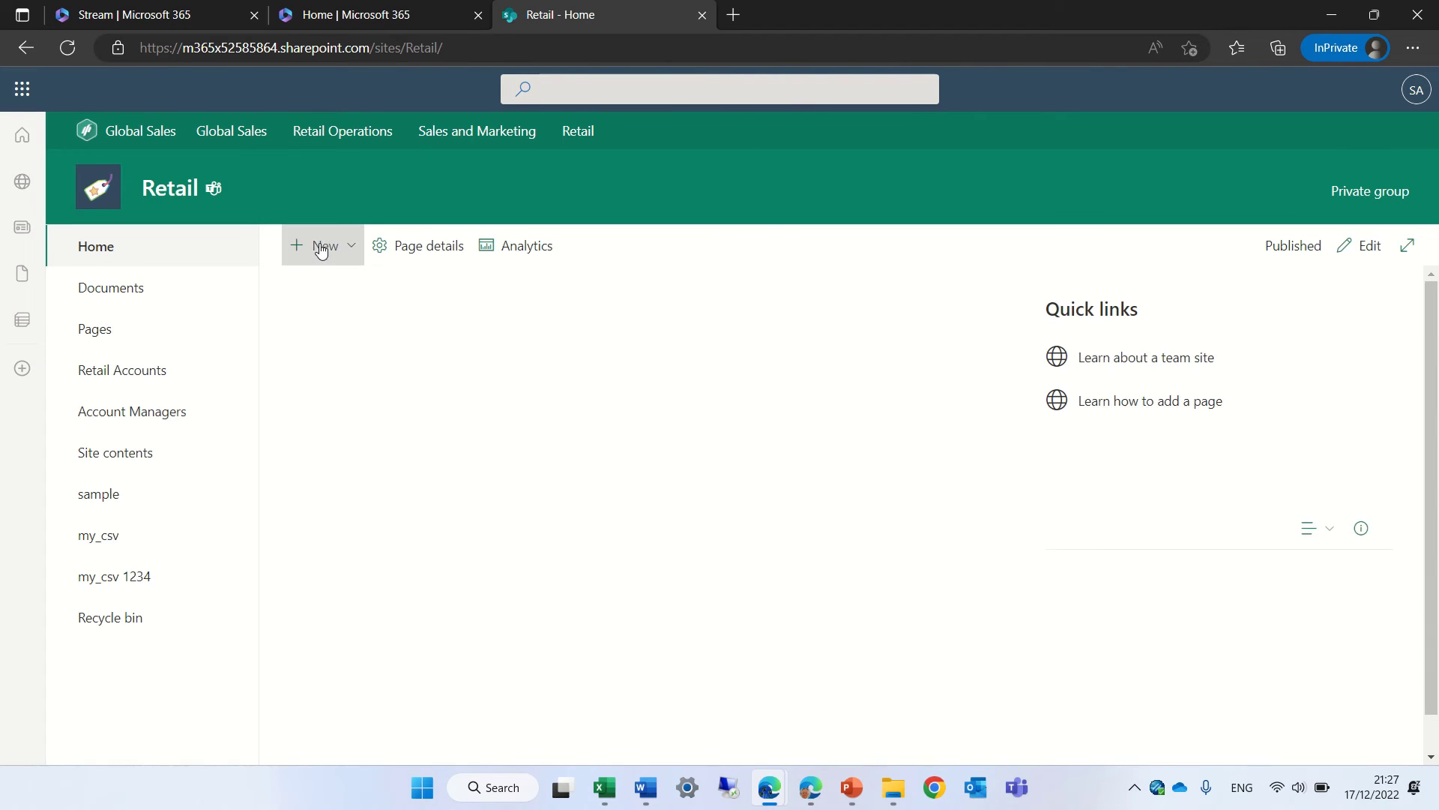
{"action": "left_click", "coordinate": [321, 249]}
{"action": "left_click", "coordinate": [316, 288]}
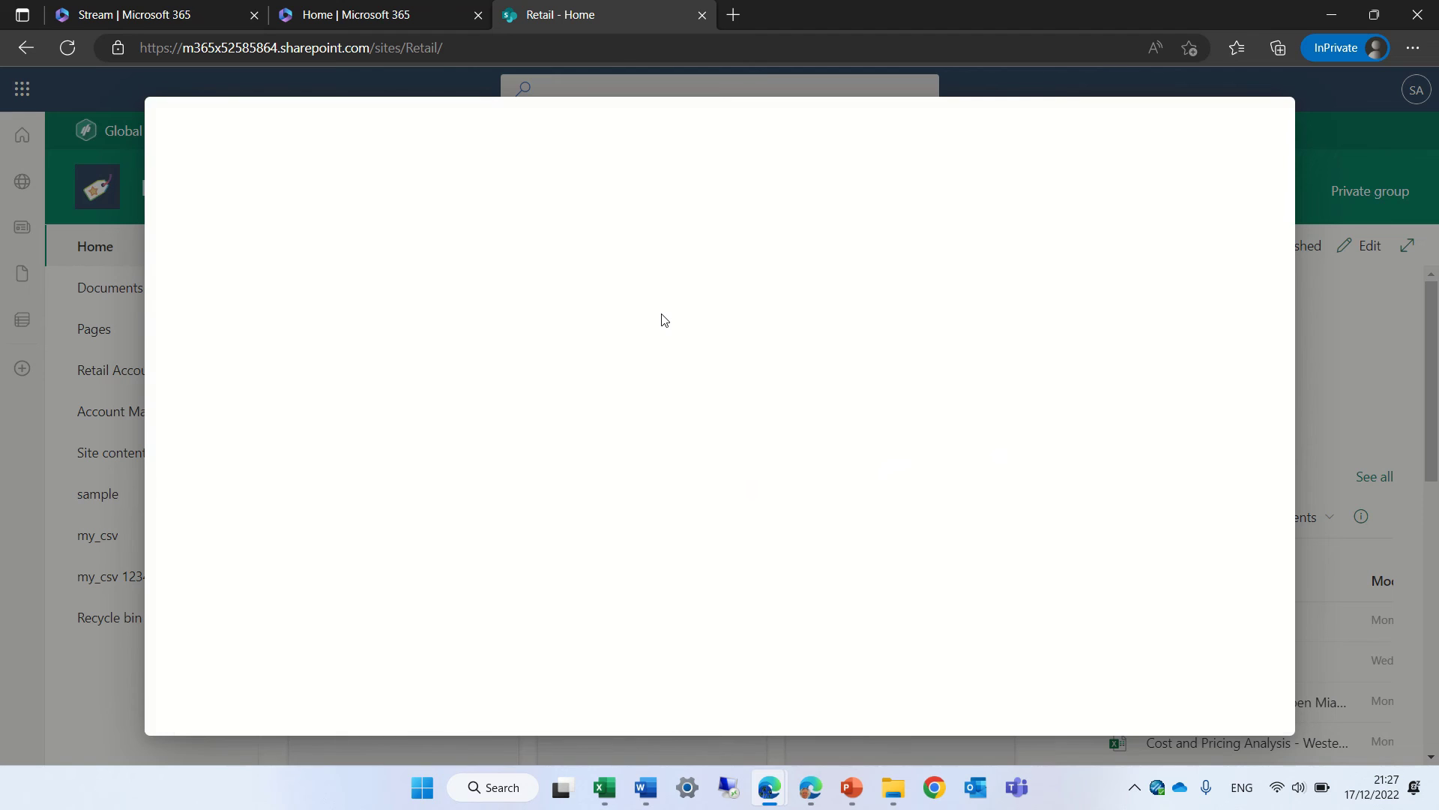
{"action": "left_click", "coordinate": [526, 246]}
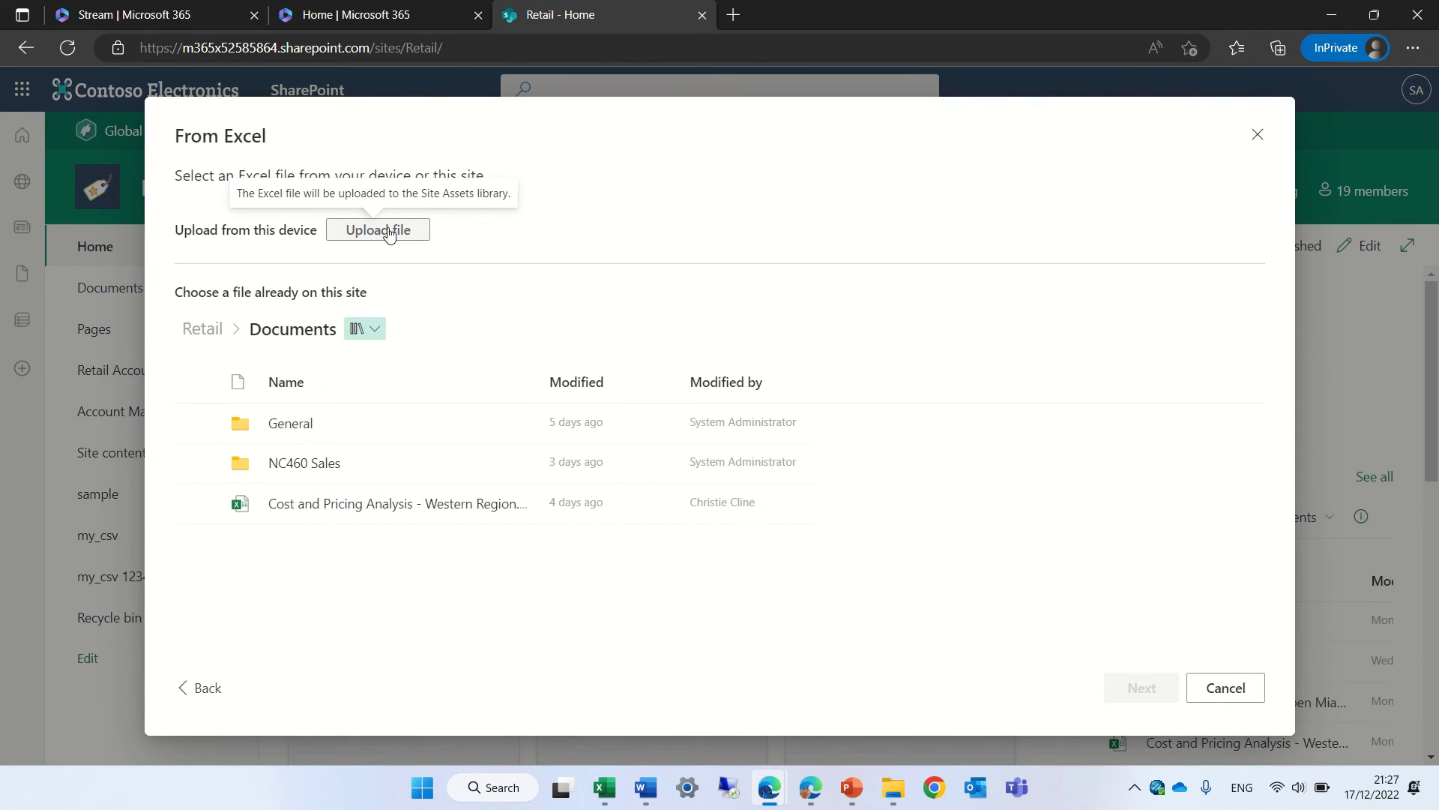
{"action": "left_click", "coordinate": [397, 235]}
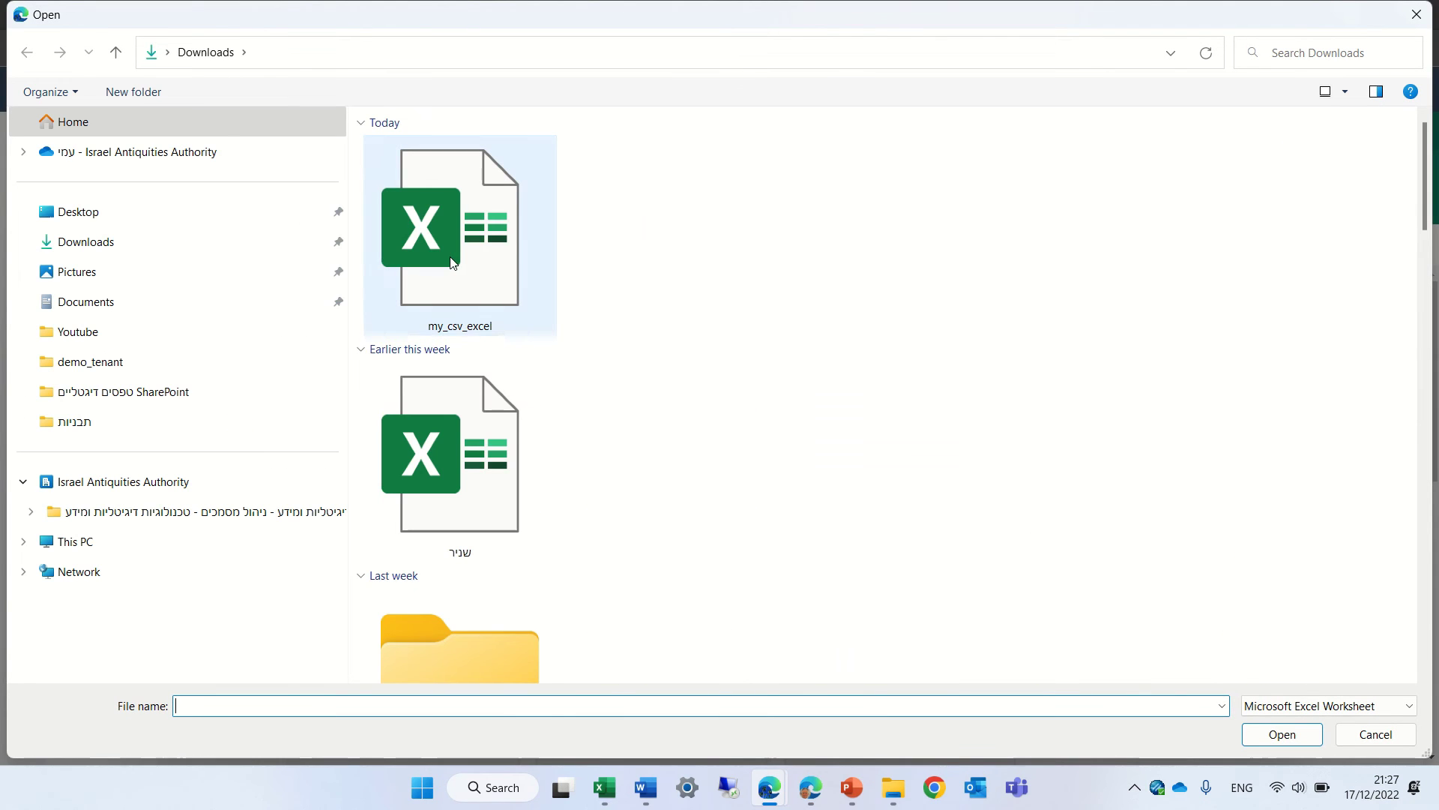
{"action": "double_click", "coordinate": [453, 262]}
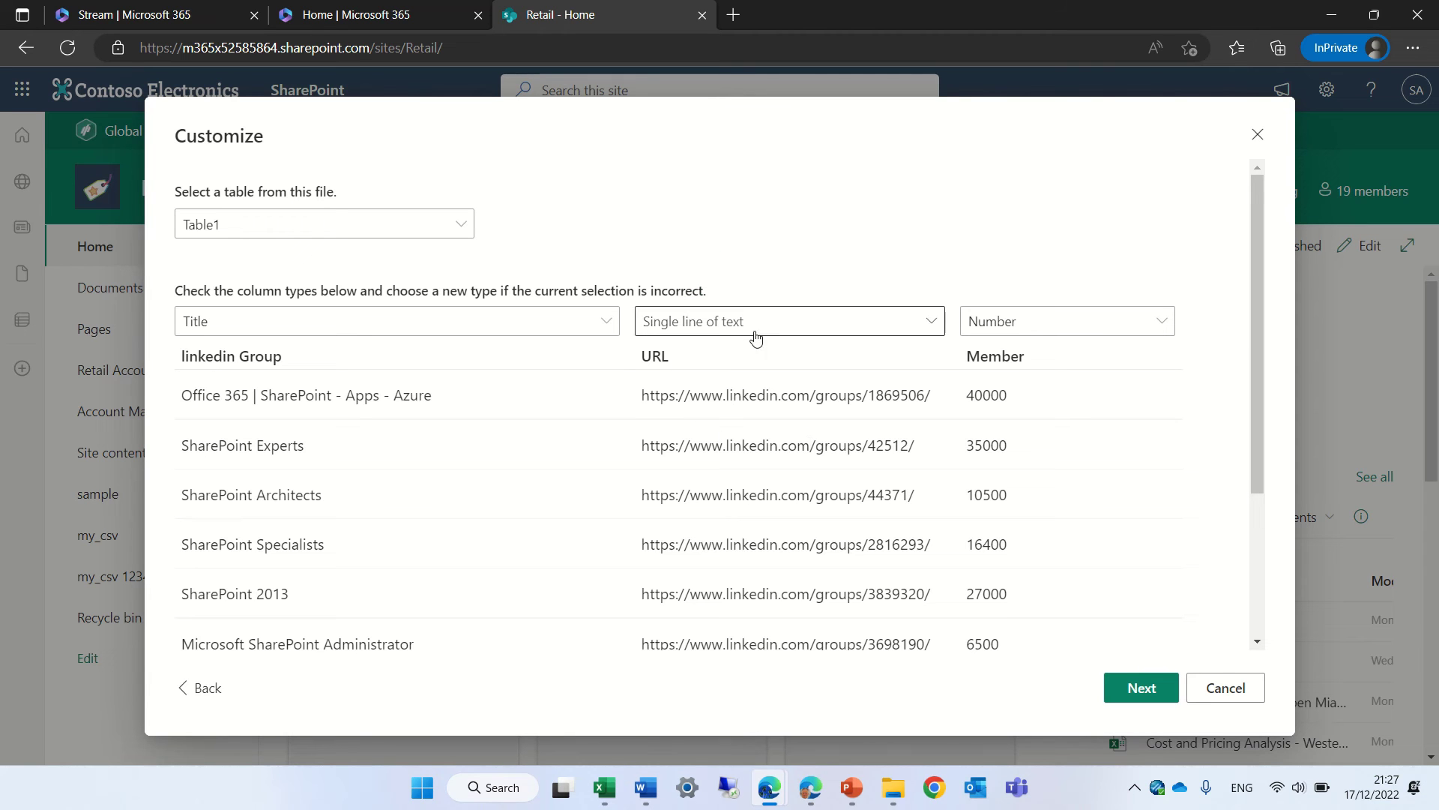
{"action": "left_click", "coordinate": [790, 331]}
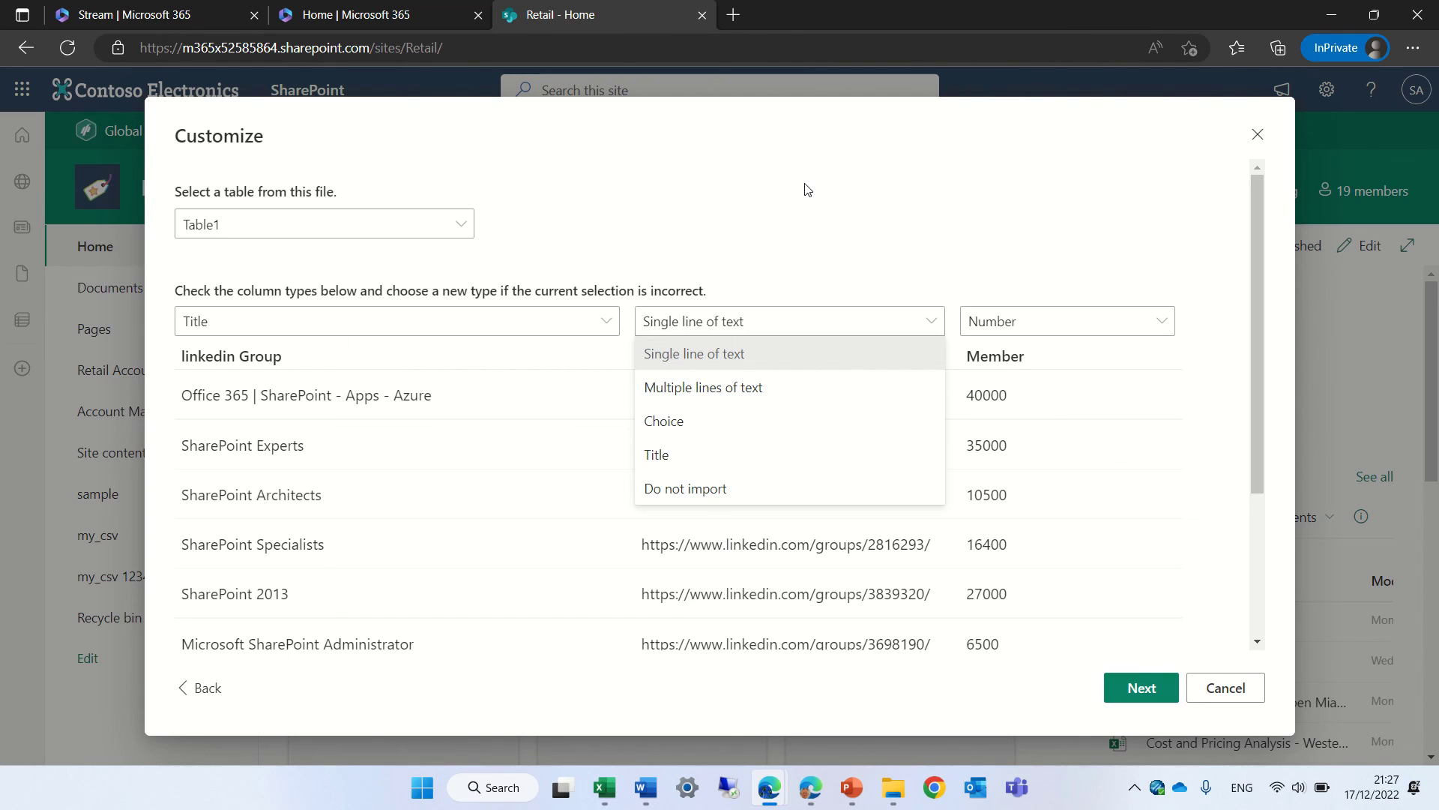
{"action": "left_click", "coordinate": [1238, 695]}
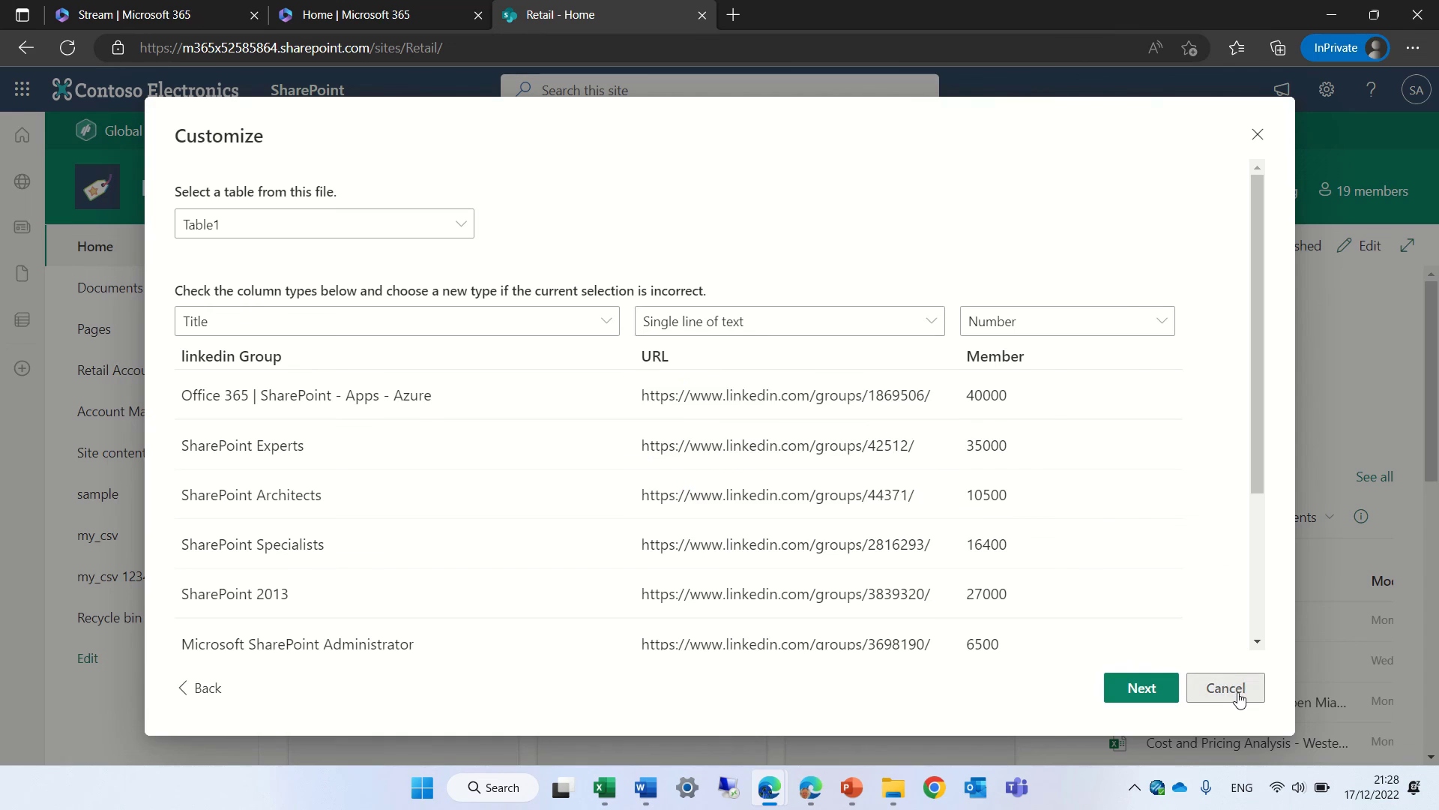
Step: Cancel the Excel import dialog to return to the Retail site home page
{"action": "left_click", "coordinate": [1238, 696]}
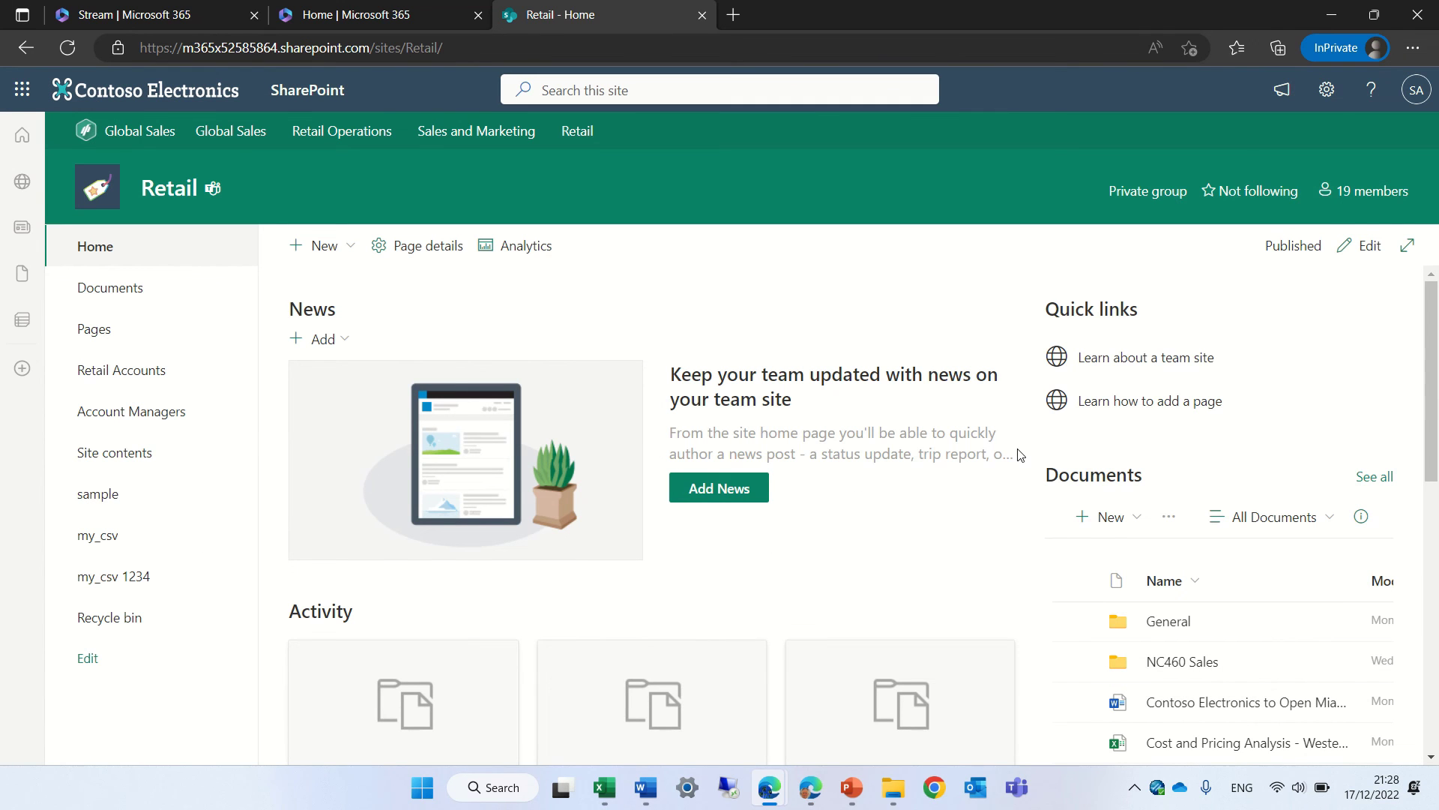